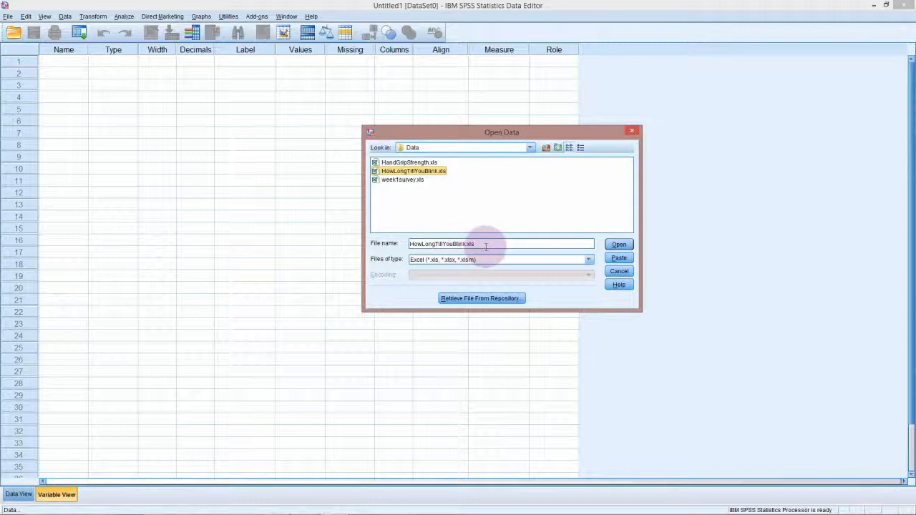
- Open the Excel file HowLongTillYouBlink.xls, reading Sheet1 with variable names taken from the first row of data
click(487, 260)
click(487, 260)
click(487, 260)
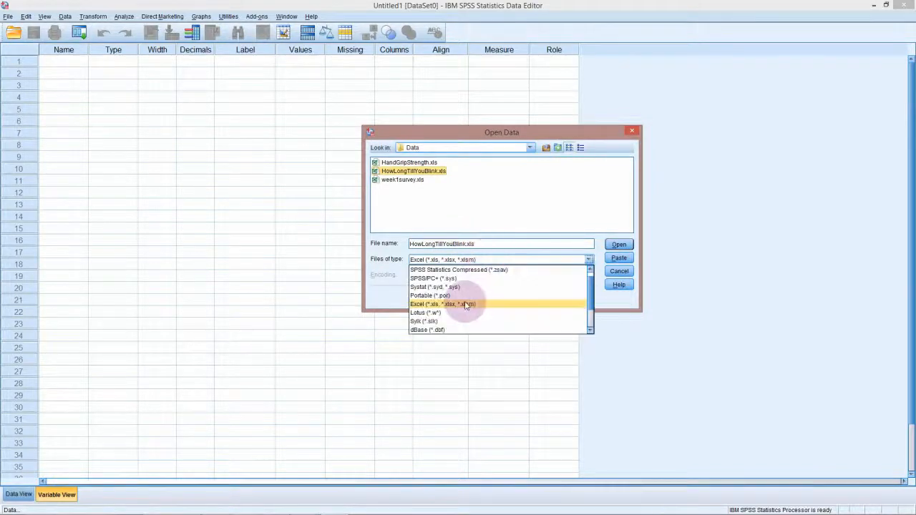
click(465, 300)
click(487, 243)
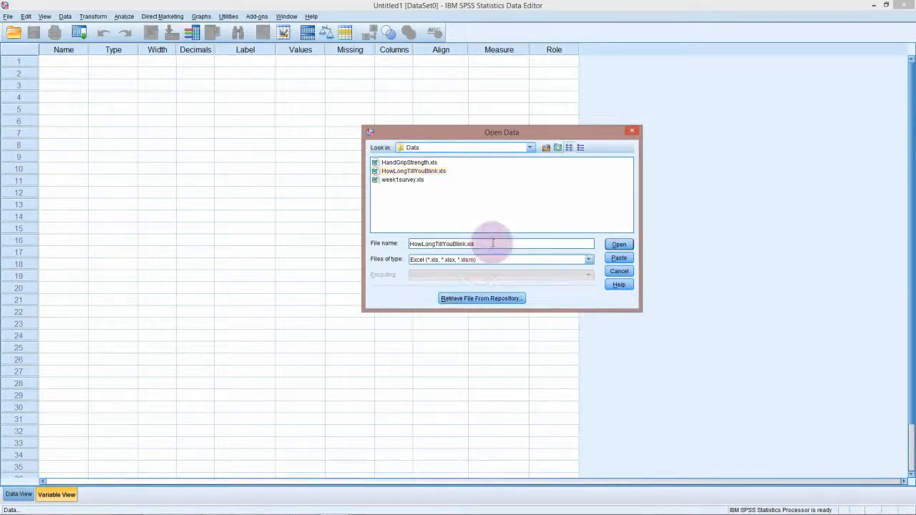
click(619, 244)
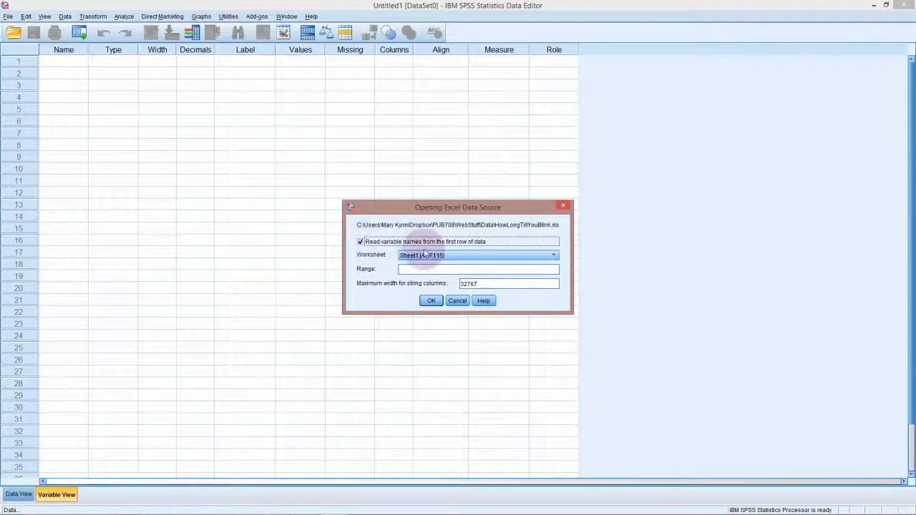
click(430, 301)
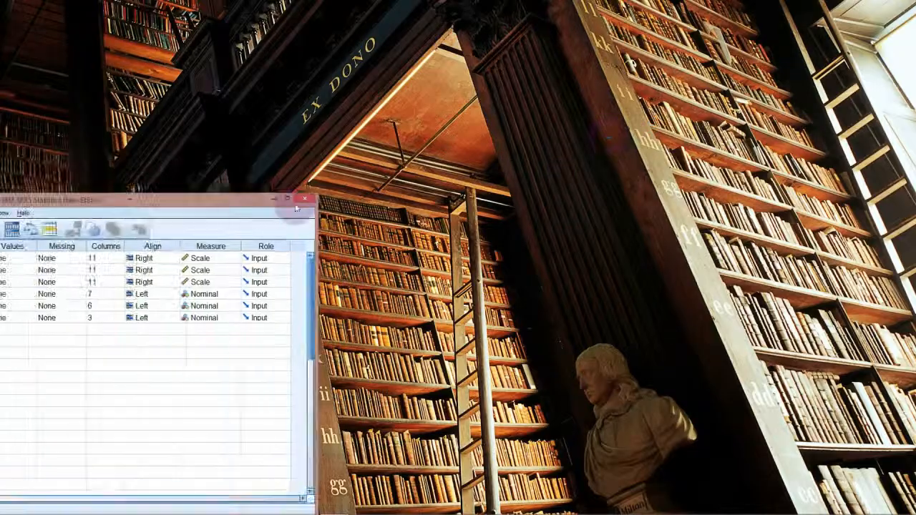
- Maximize the imported dataset's window and look through its records down to the last case
click(288, 199)
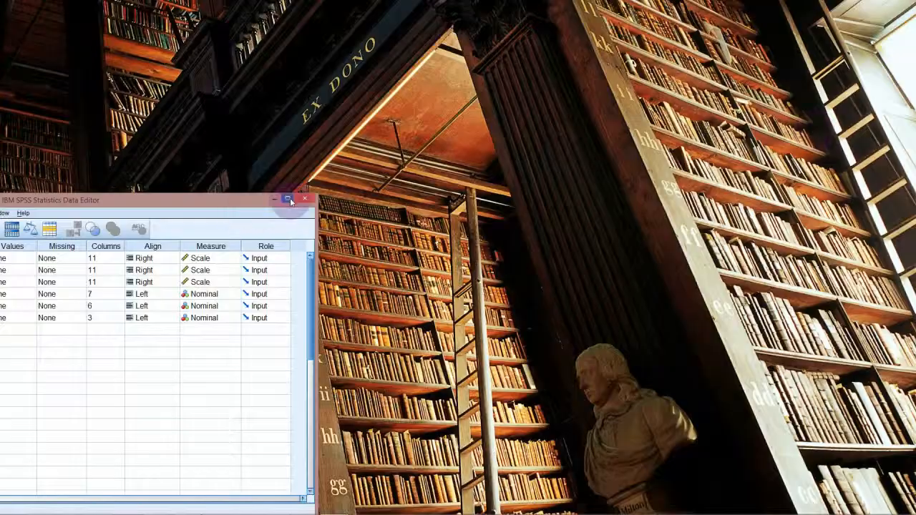
click(288, 199)
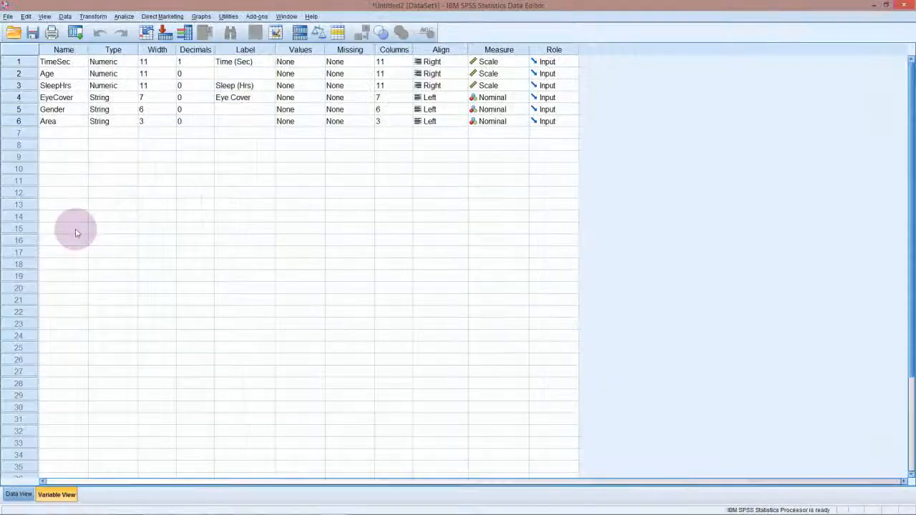
click(287, 198)
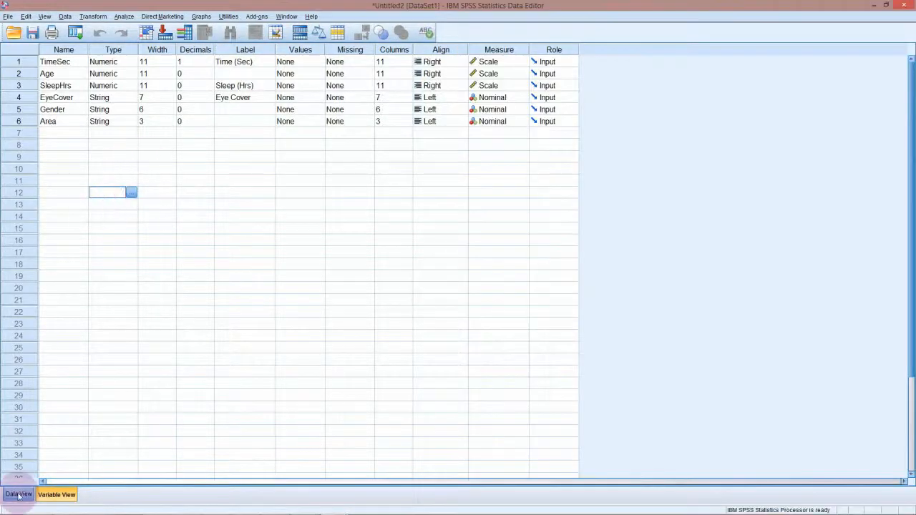
click(19, 494)
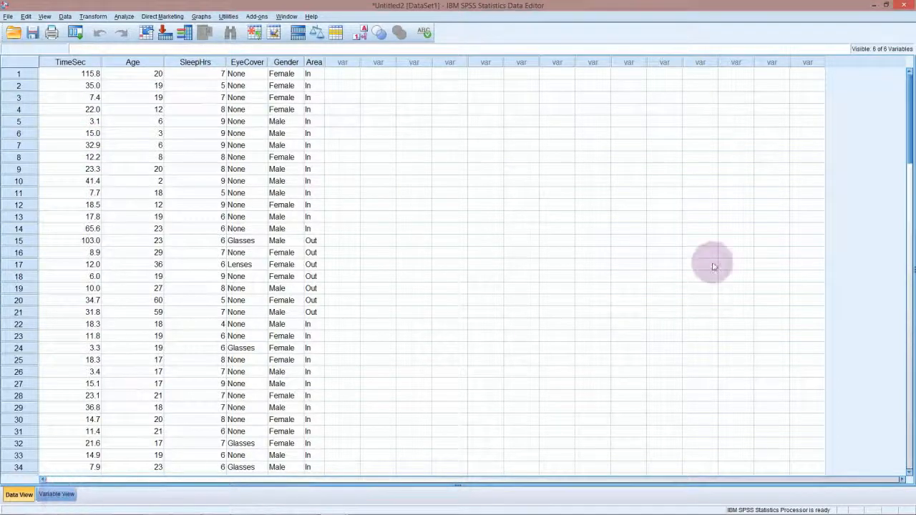
drag(907, 192, 903, 372)
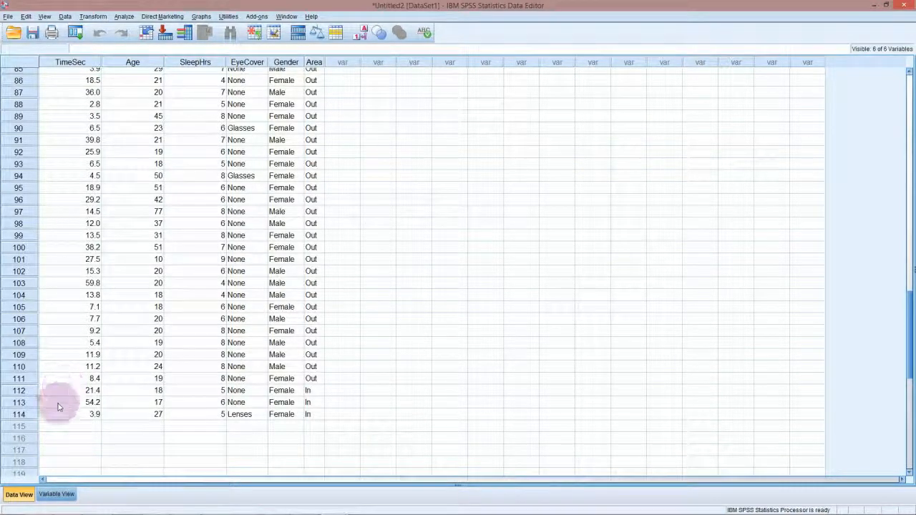
- Rename the variable TimeSec to Time and the variable SleepHrs to Sleep
click(56, 494)
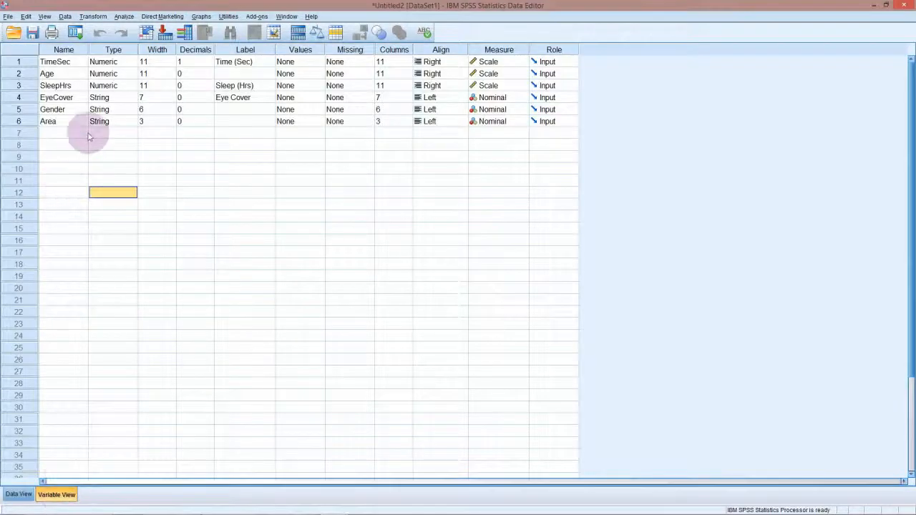
click(69, 63)
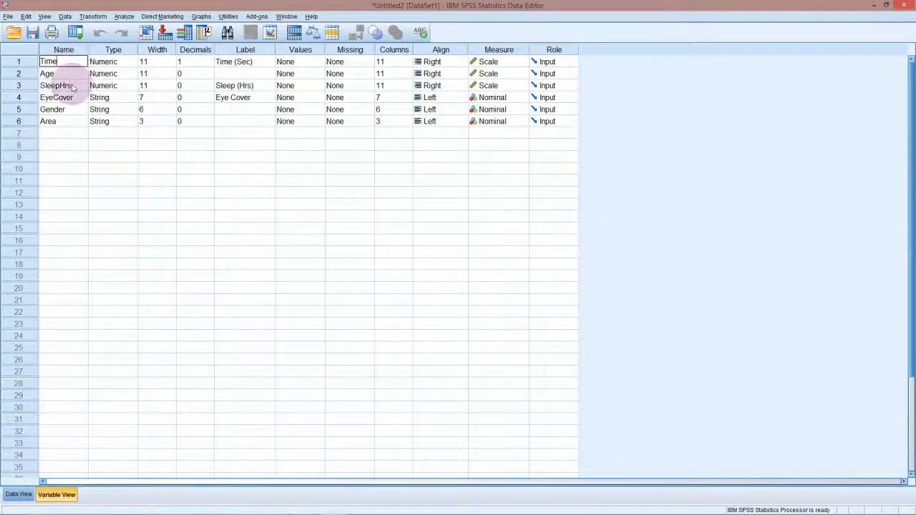
click(73, 87)
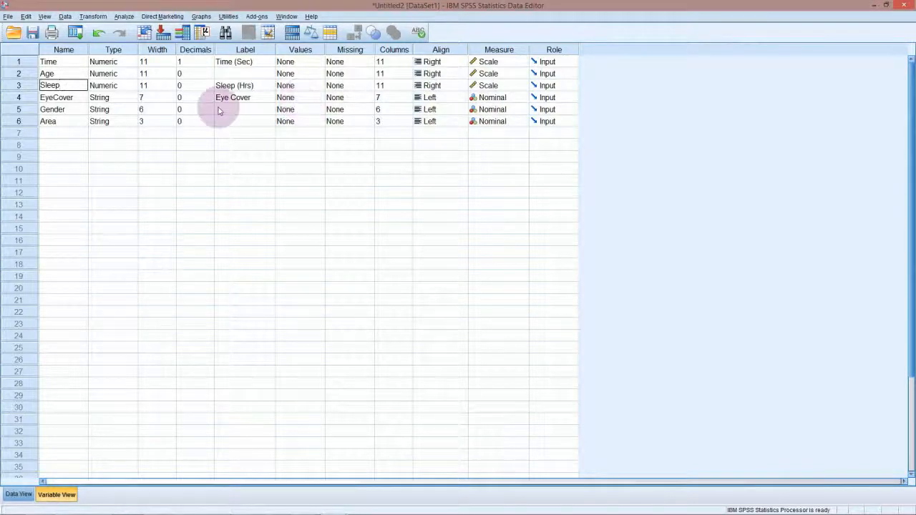
- Define value labels for the Gender variable: Male labelled "Male" and Female labelled "Female"
click(304, 109)
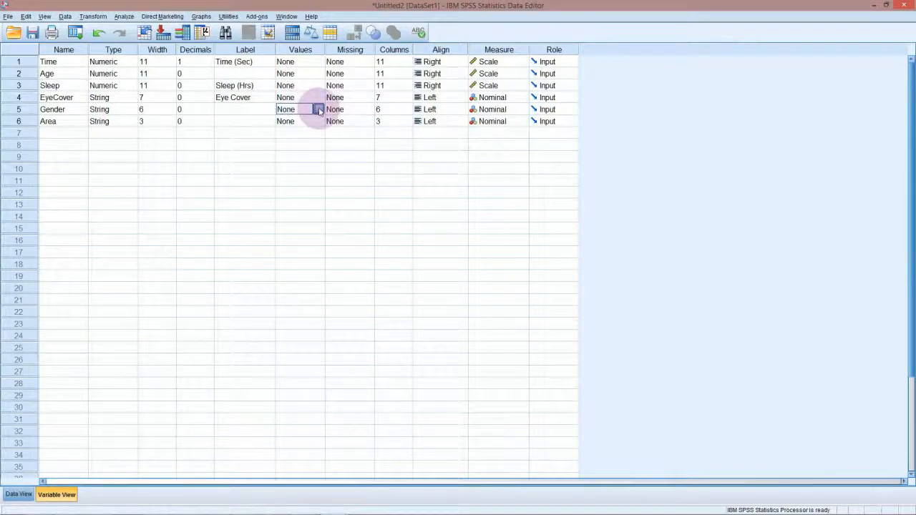
click(318, 109)
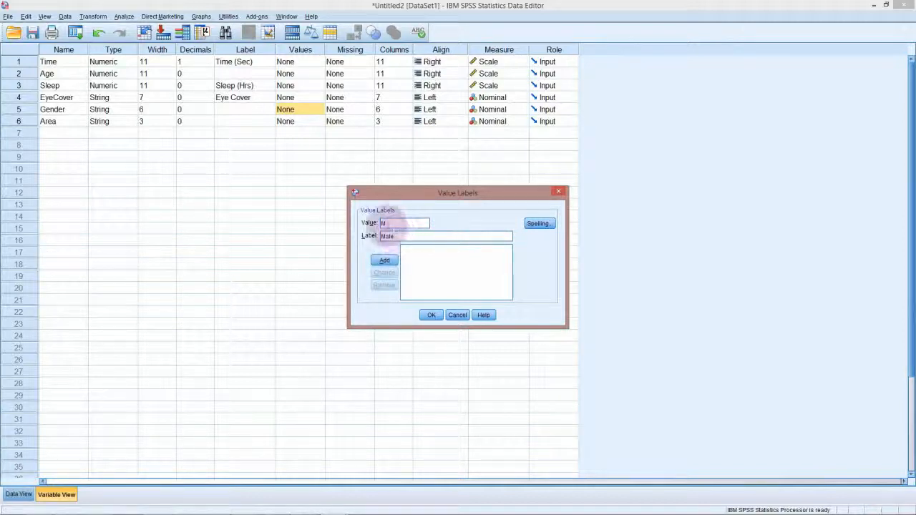
click(384, 262)
click(392, 222)
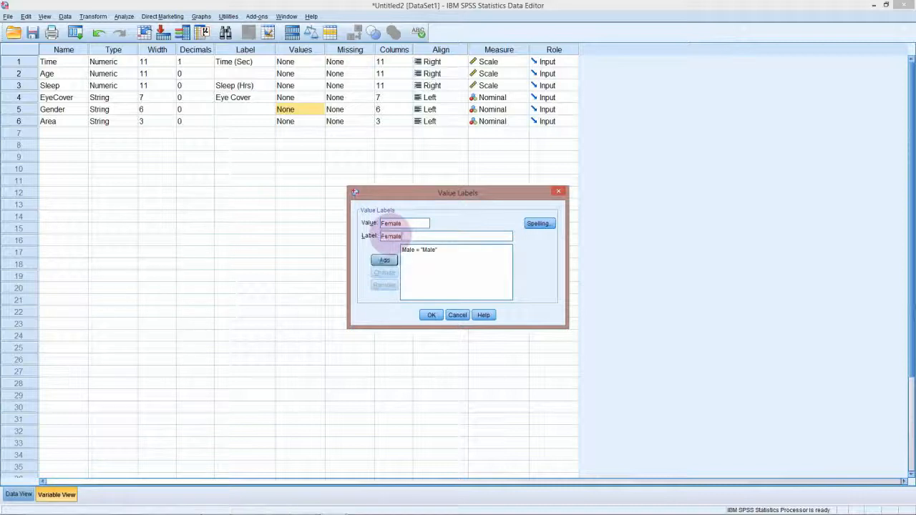
click(387, 261)
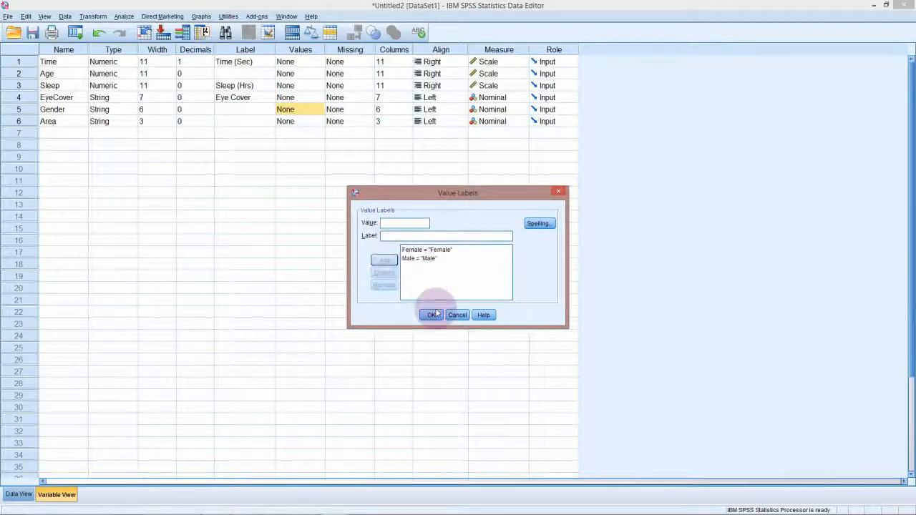
click(431, 315)
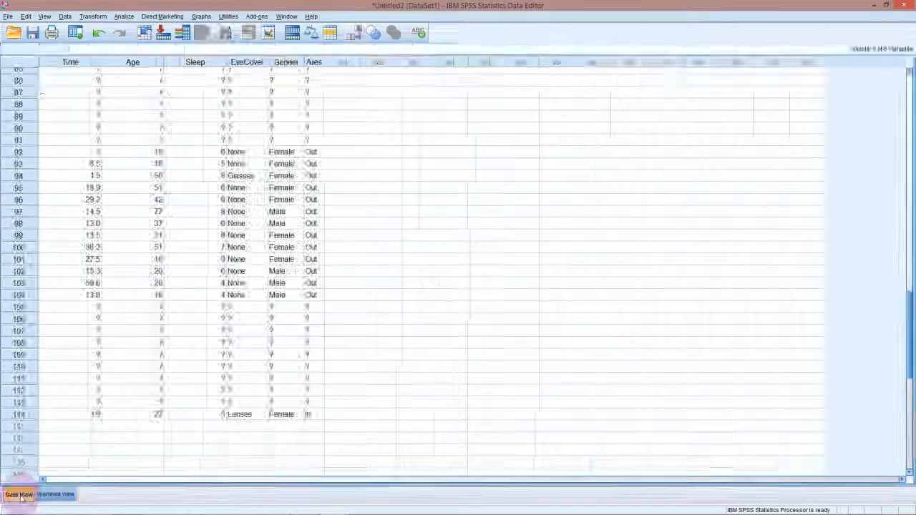
- Compare the Gender entries in the data rows with the value labels defined for that variable
click(44, 494)
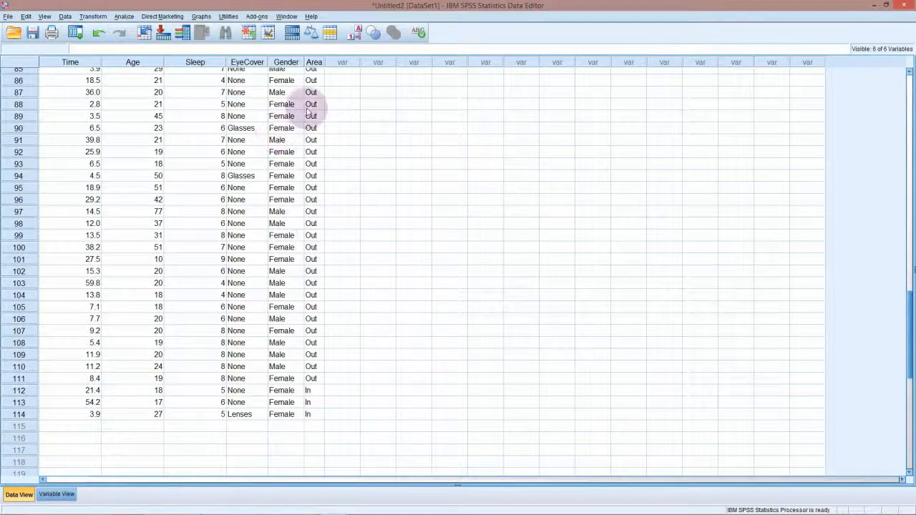
click(56, 494)
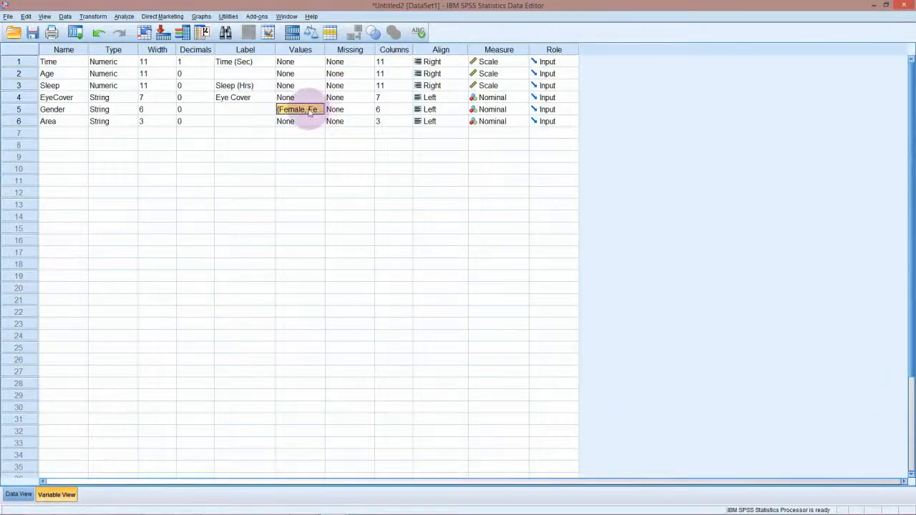
click(19, 494)
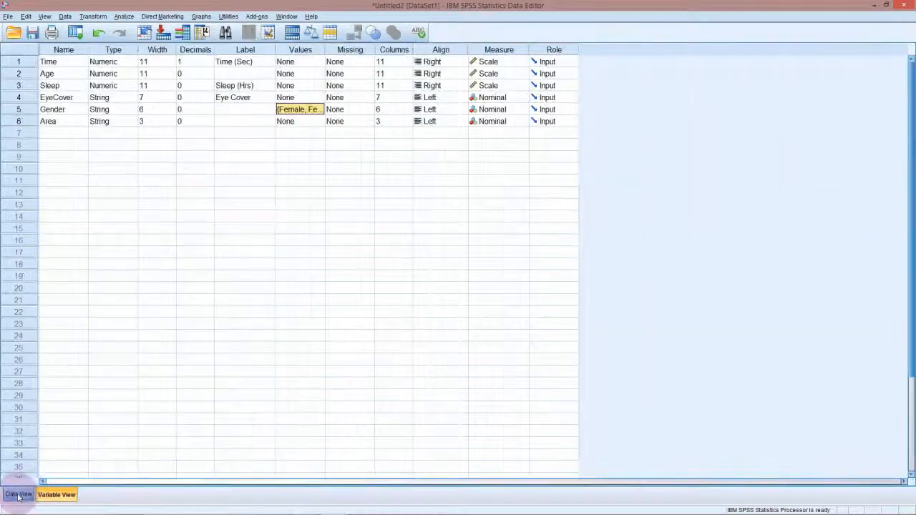
click(18, 494)
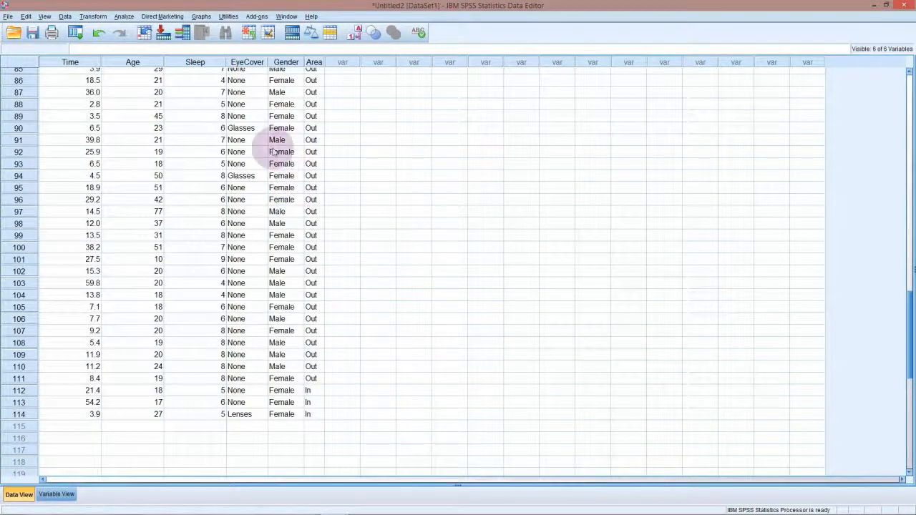
click(58, 495)
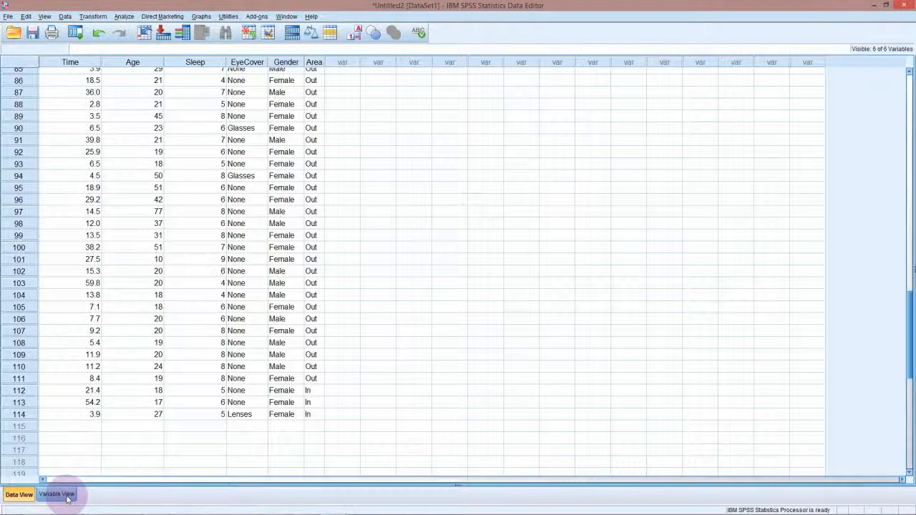
click(65, 493)
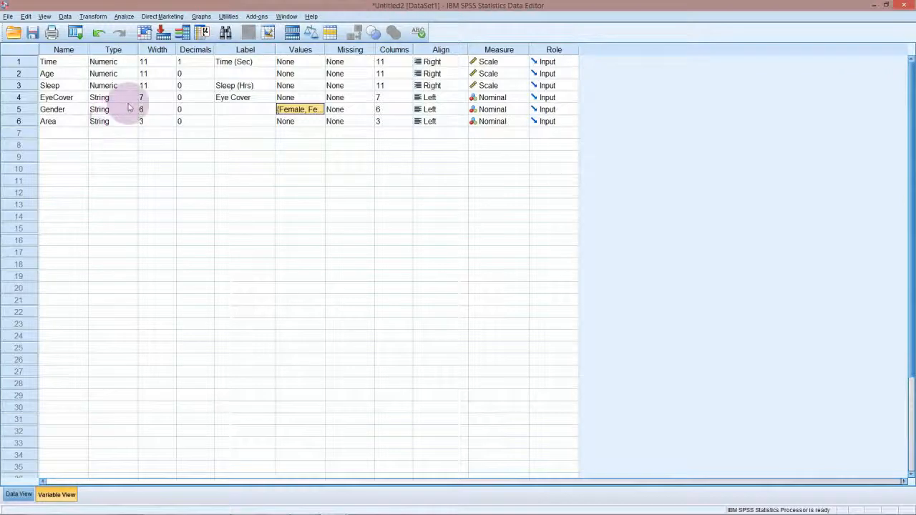
- Start a chart in the Chart Builder and place the Pie/Polar gallery's pie chart in the preview
click(203, 16)
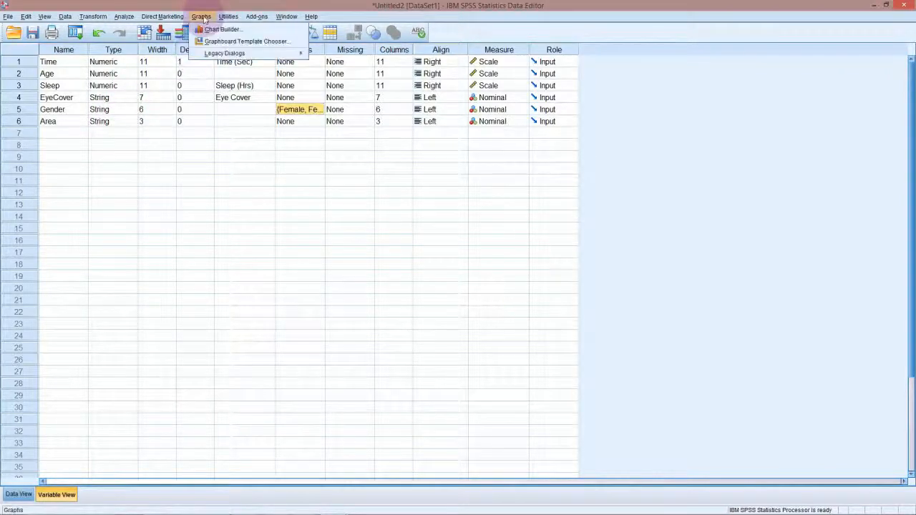
click(204, 17)
click(203, 17)
click(207, 26)
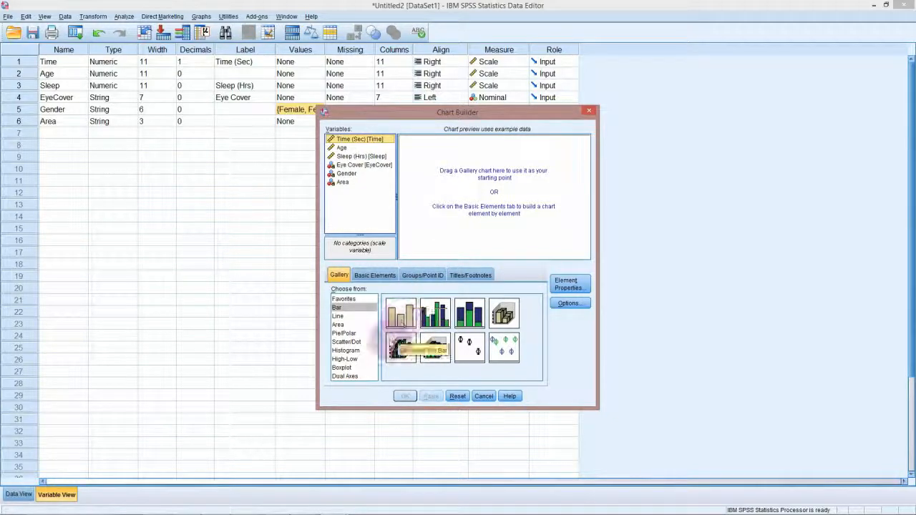
click(340, 333)
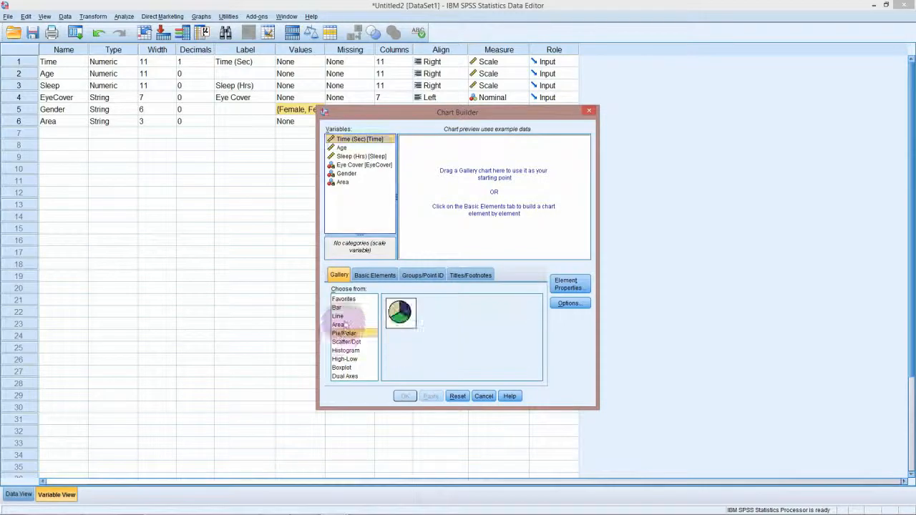
click(340, 308)
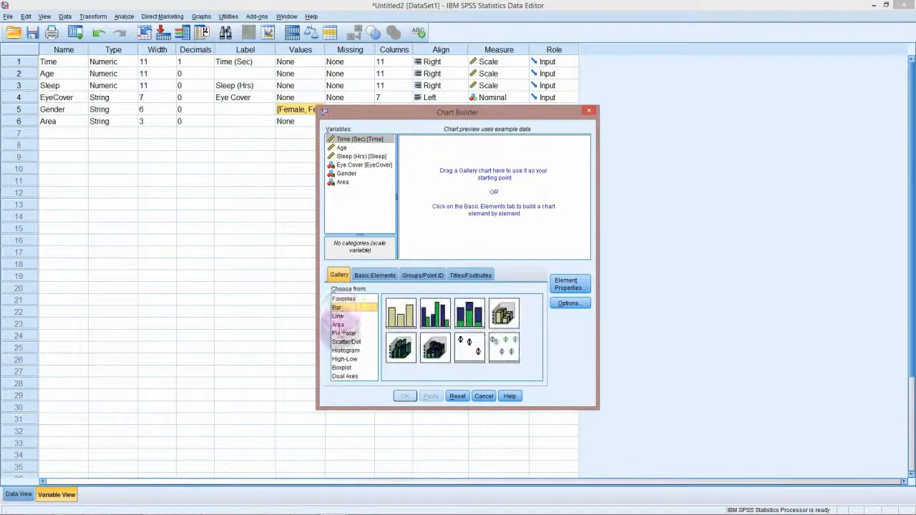
click(341, 334)
click(340, 309)
click(340, 333)
click(340, 309)
click(340, 335)
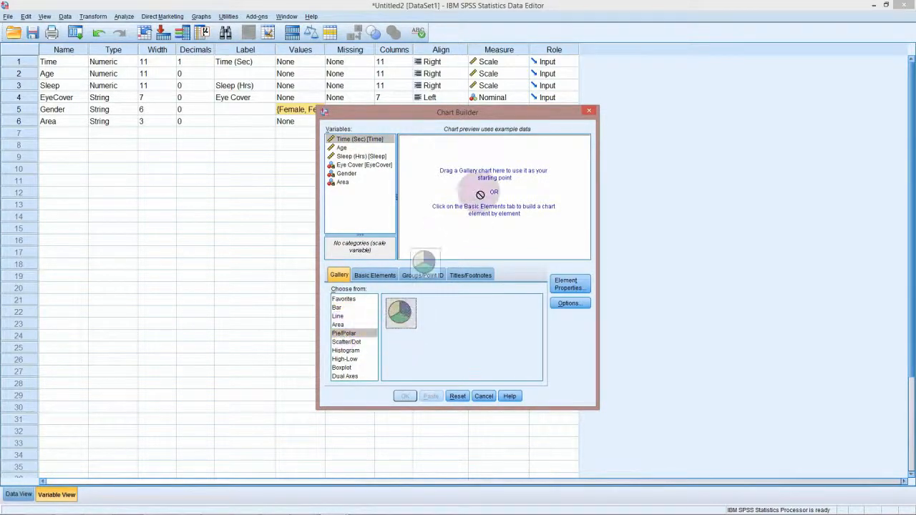
drag(400, 314, 480, 195)
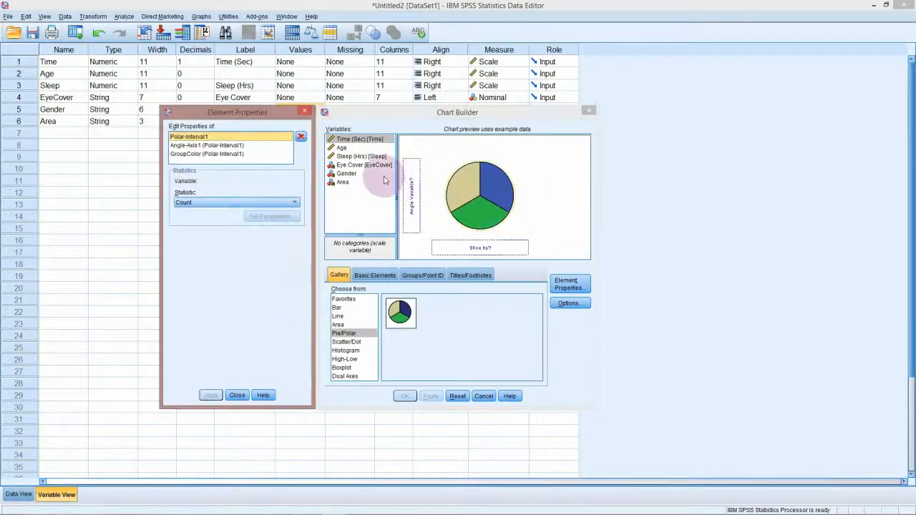
- Slice the pie chart by the Area variable and generate it in the output
click(349, 185)
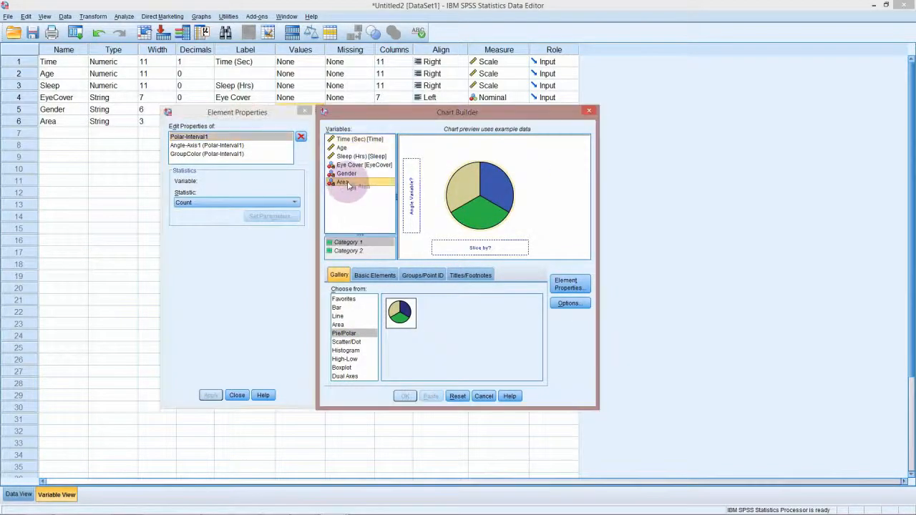
mouse_move(349, 184)
mouse_down()
mouse_move(475, 245)
mouse_move(466, 249)
mouse_up()
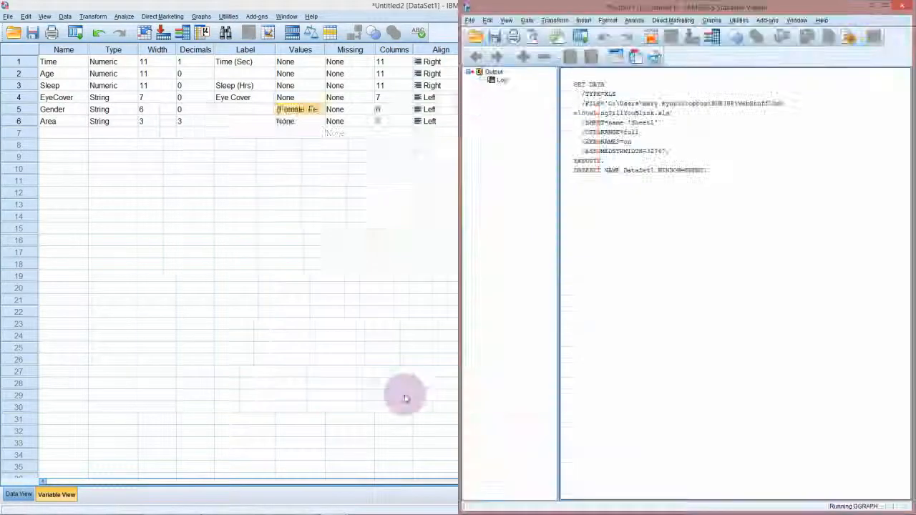
click(405, 397)
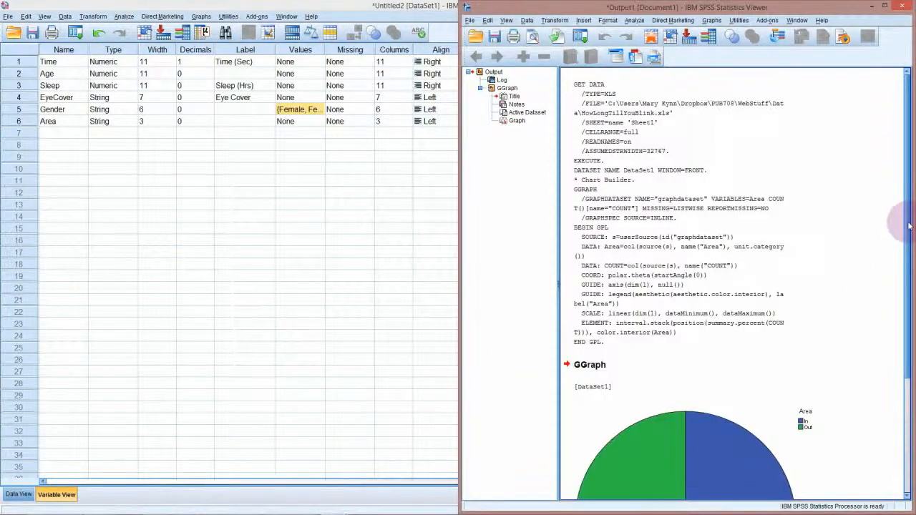
- Review the logged syntax and the Area pie chart in the output viewer
drag(908, 221, 906, 120)
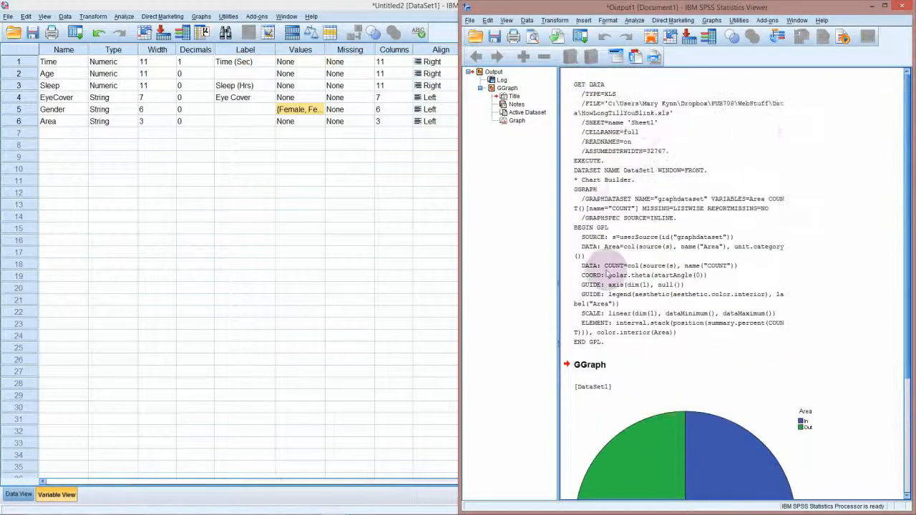
click(607, 276)
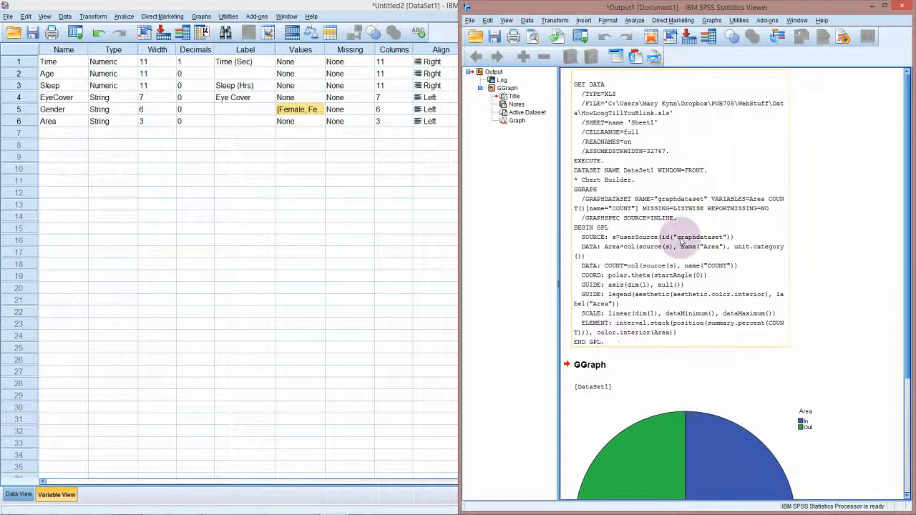
drag(908, 245, 906, 495)
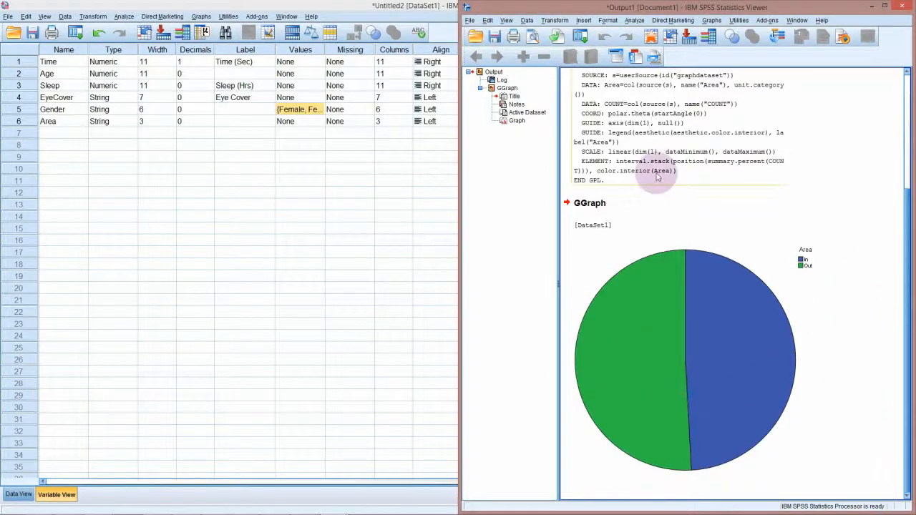
click(657, 178)
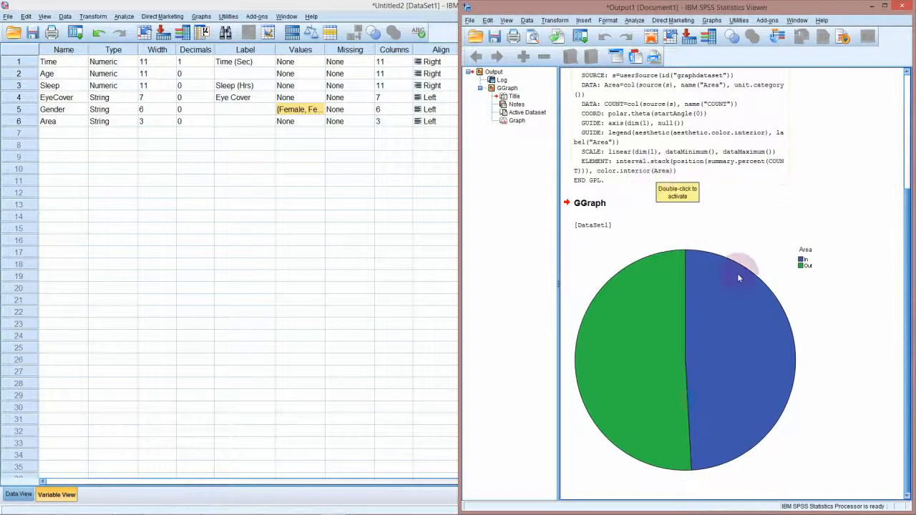
click(793, 436)
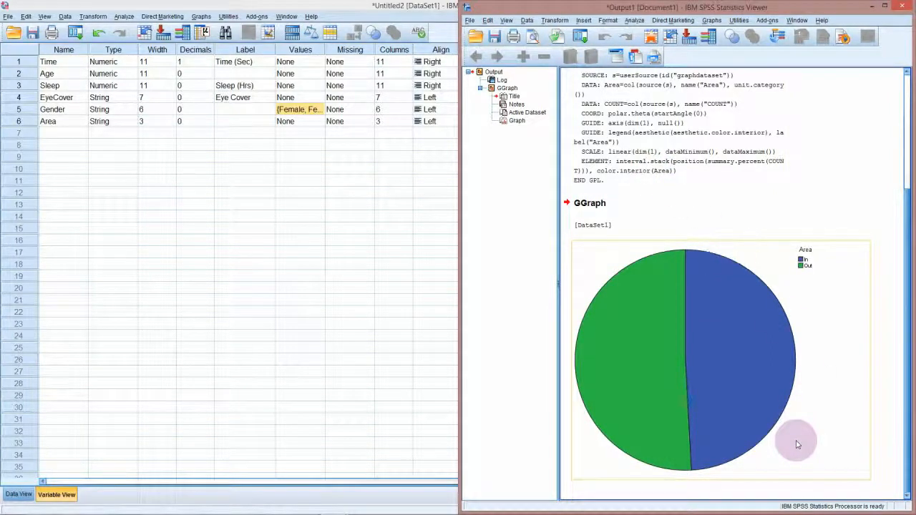
click(796, 444)
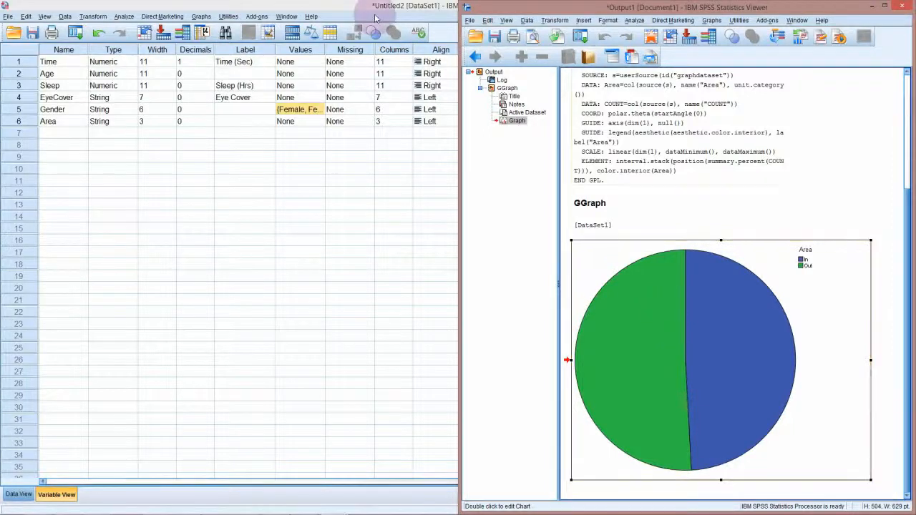
- Start another chart in the Chart Builder and replace the pie in the preview with the Bar gallery's simple bar chart
click(714, 21)
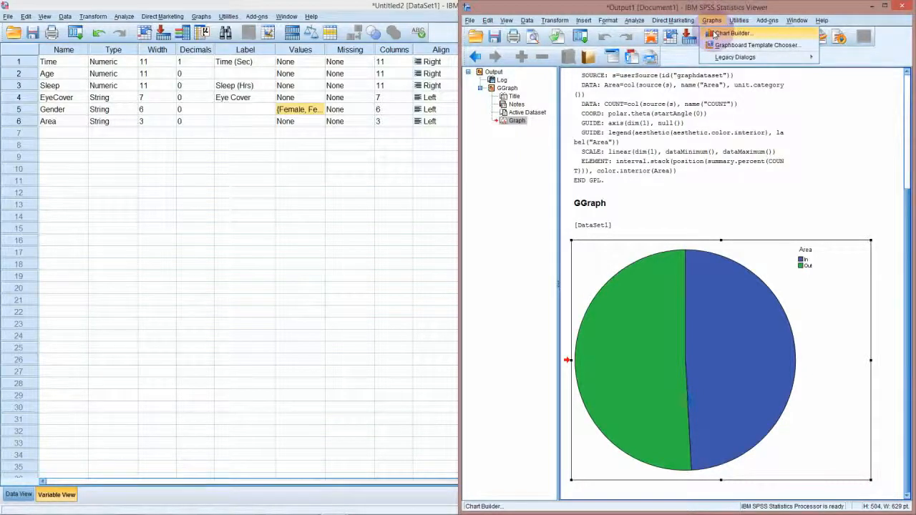
click(713, 33)
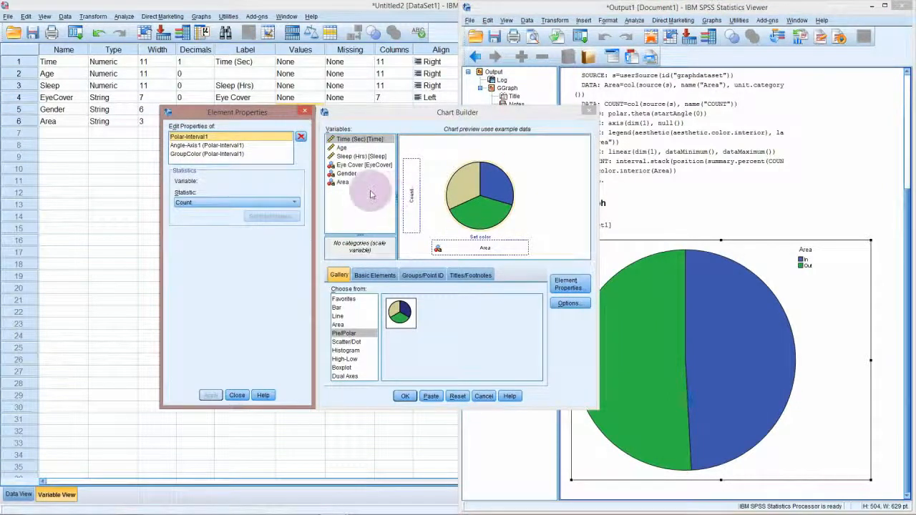
click(337, 307)
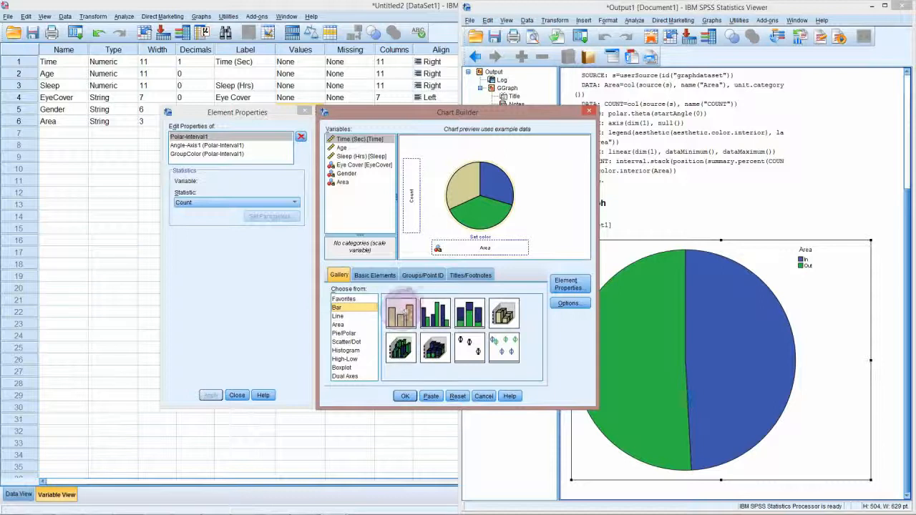
drag(402, 313, 462, 206)
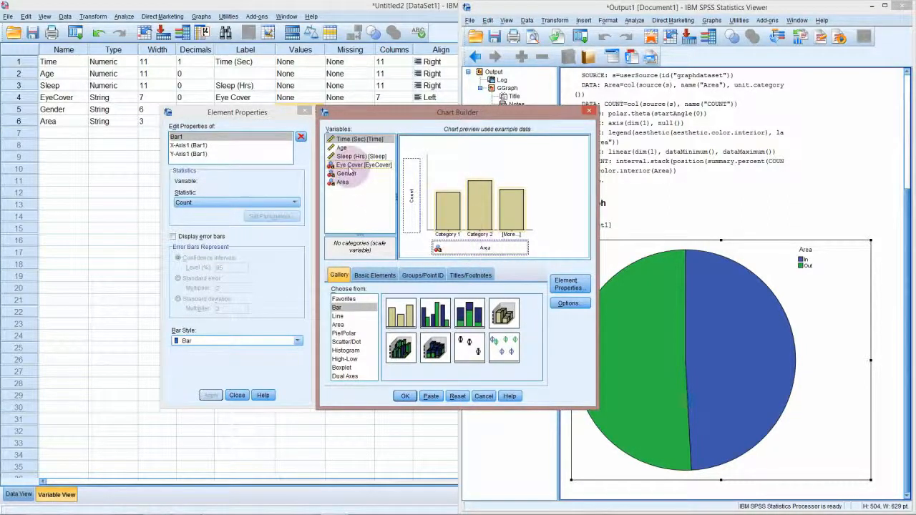
- Put Eye Cover on the bar chart's x-axis, generate the chart, and widen the output viewer window
click(350, 165)
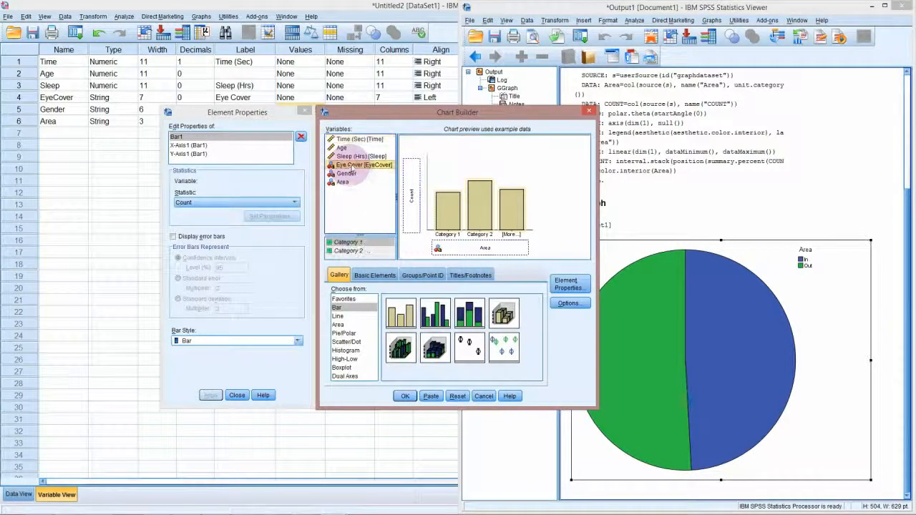
drag(350, 166, 454, 249)
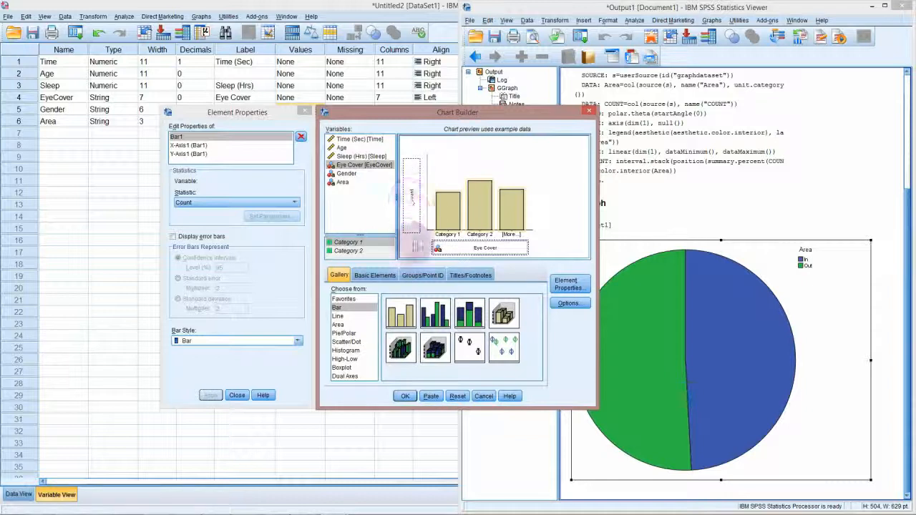
click(404, 396)
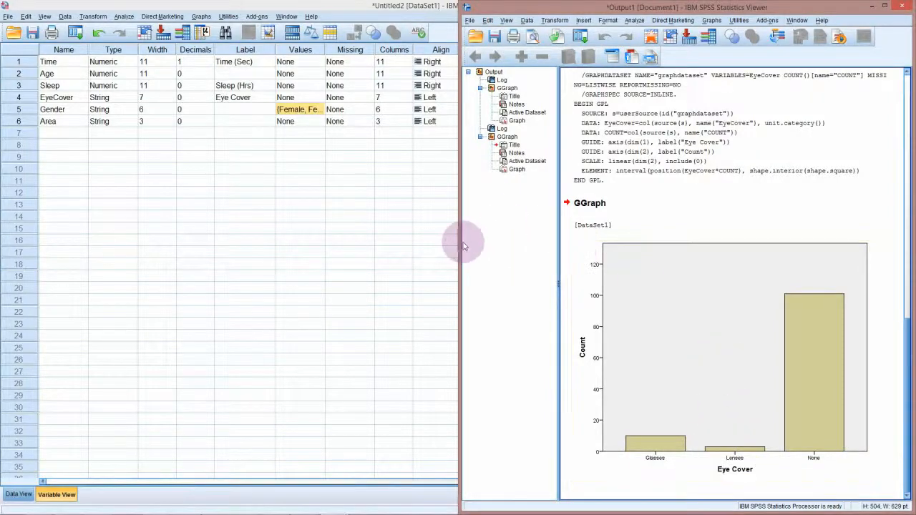
drag(463, 245, 415, 245)
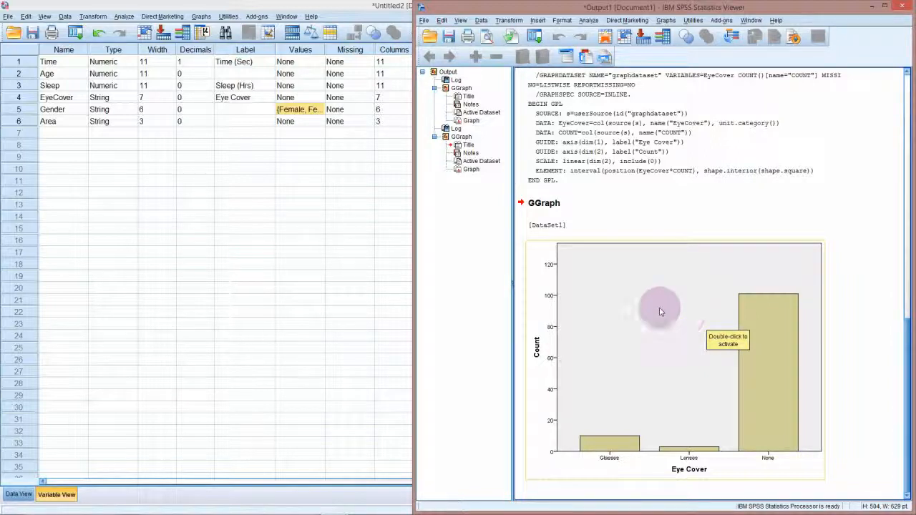
- Switch to the Data Editor and look through the data rows back up to the first case
click(62, 73)
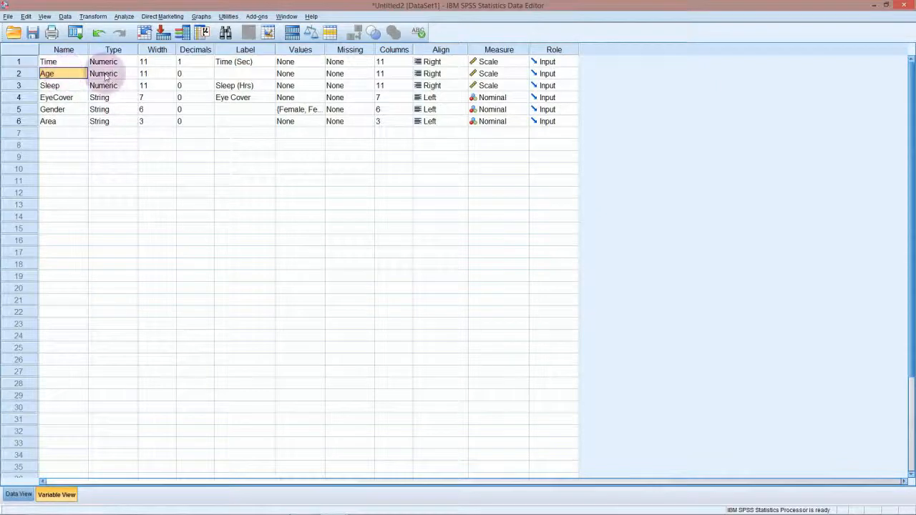
click(29, 493)
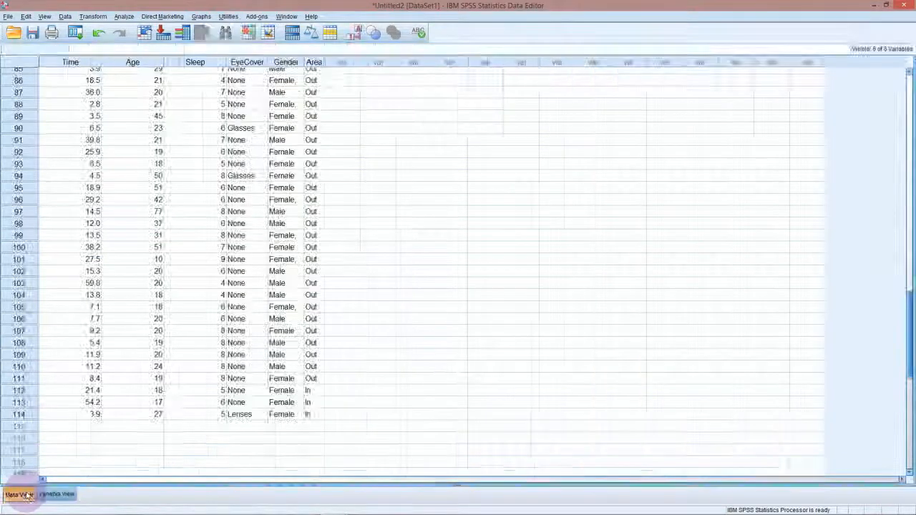
scroll(184, 226, up, 7)
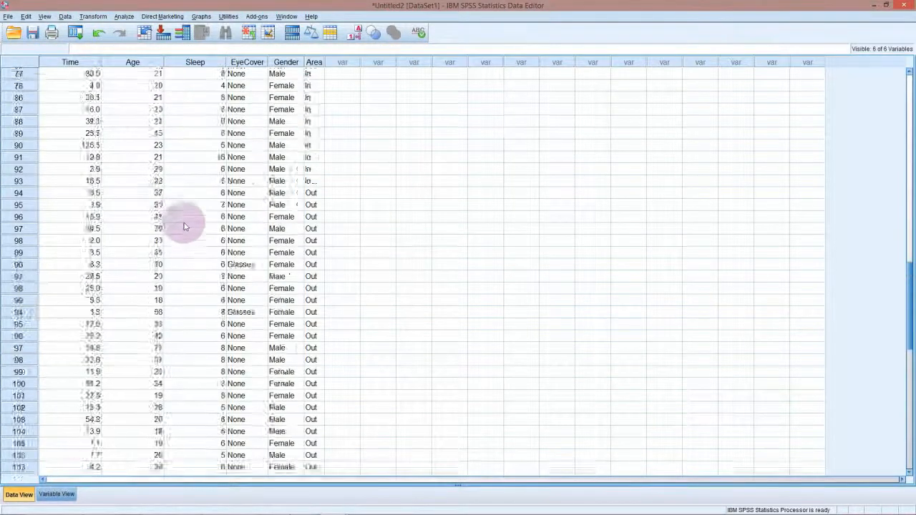
scroll(184, 226, up, 7)
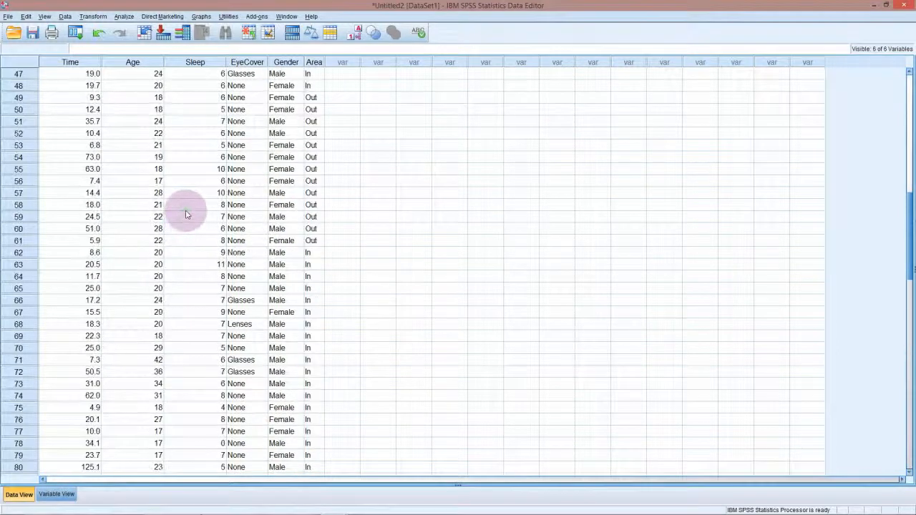
scroll(185, 214, up, 5)
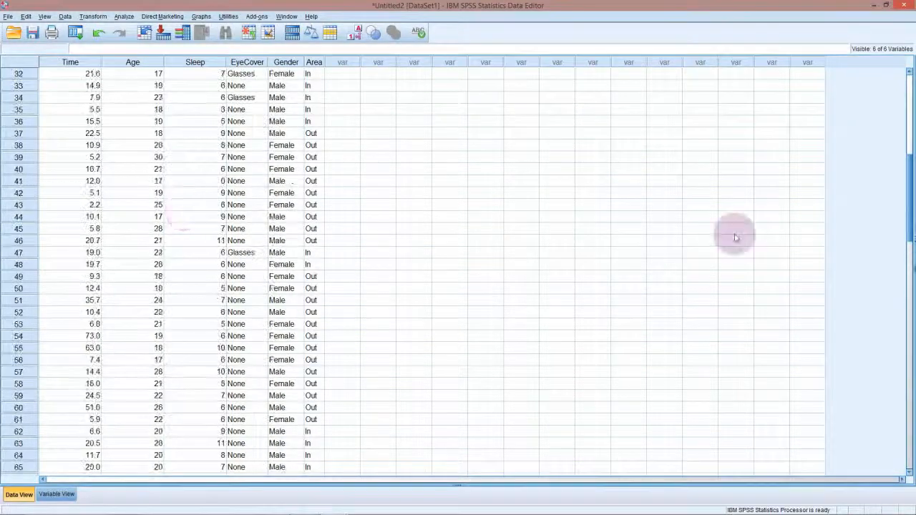
drag(912, 203, 908, 80)
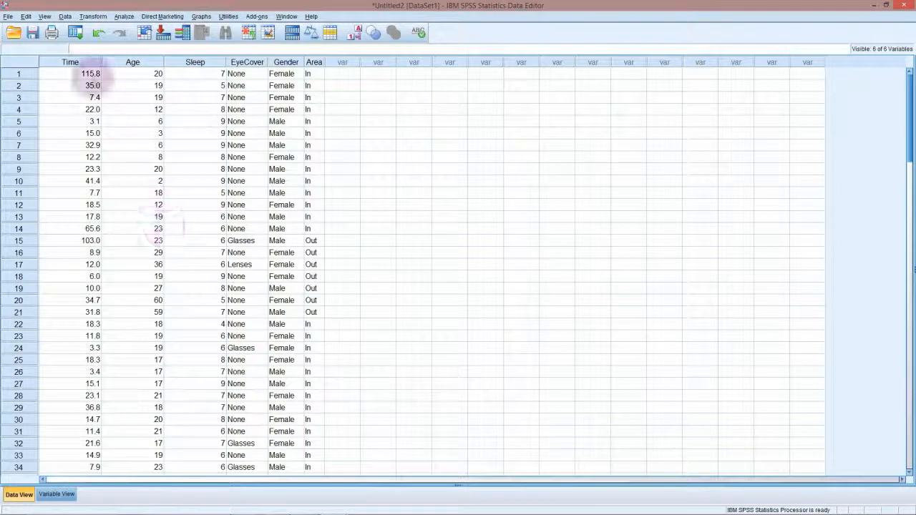
- Start another chart in the Chart Builder and replace the bars in the preview with the Scatter/Dot gallery's simple dot plot
click(201, 17)
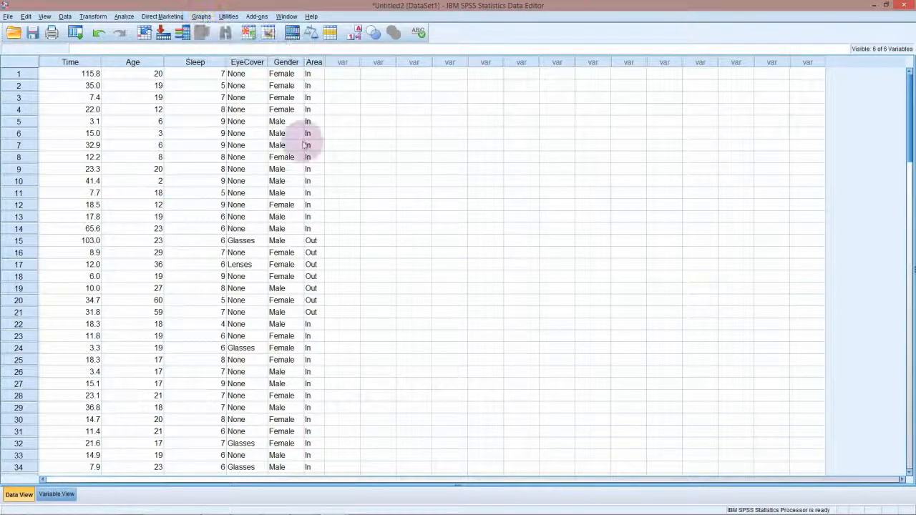
click(222, 28)
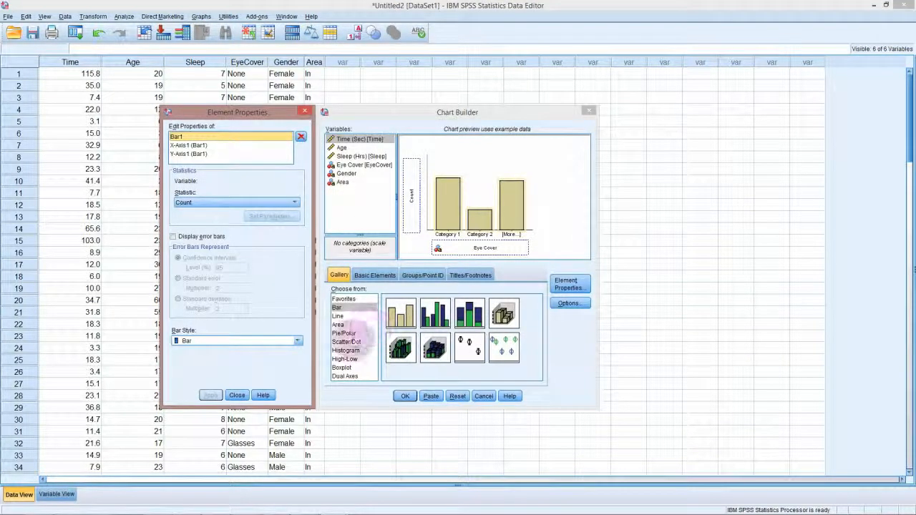
click(351, 342)
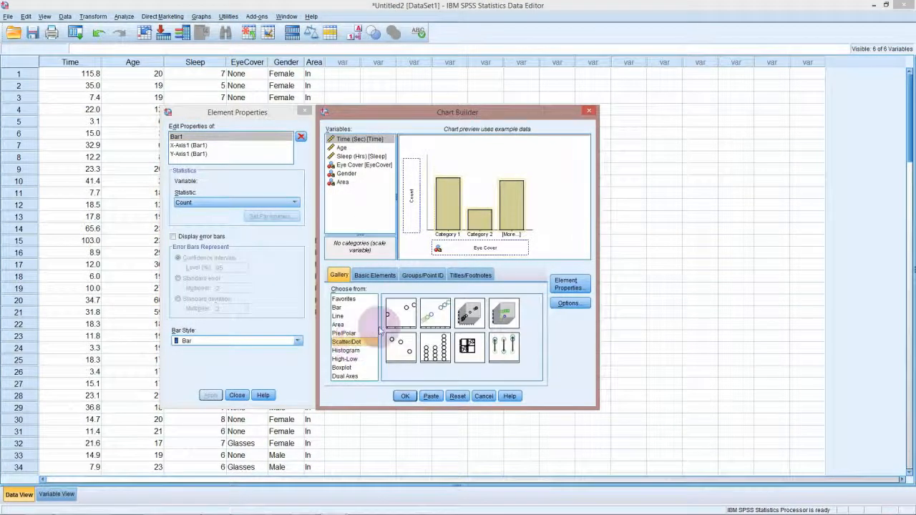
mouse_move(400, 312)
mouse_down()
mouse_move(460, 198)
mouse_move(394, 320)
mouse_up()
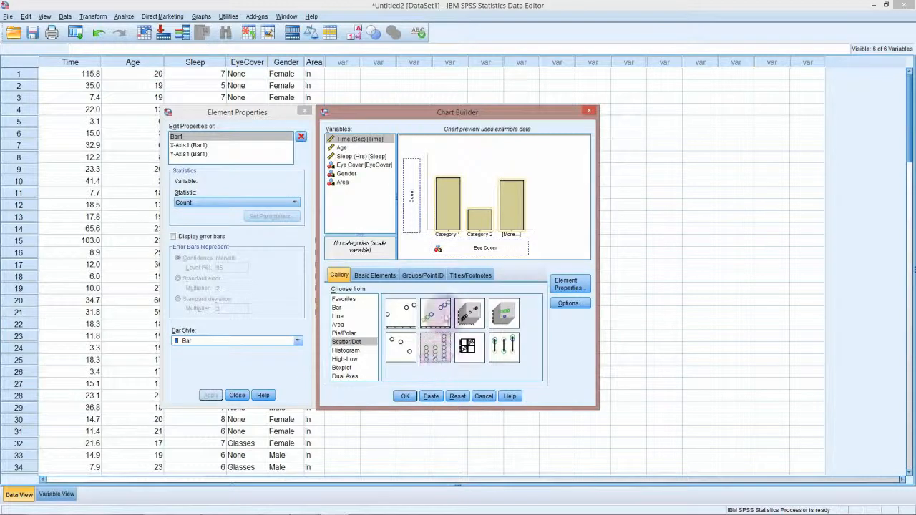
drag(466, 205, 466, 205)
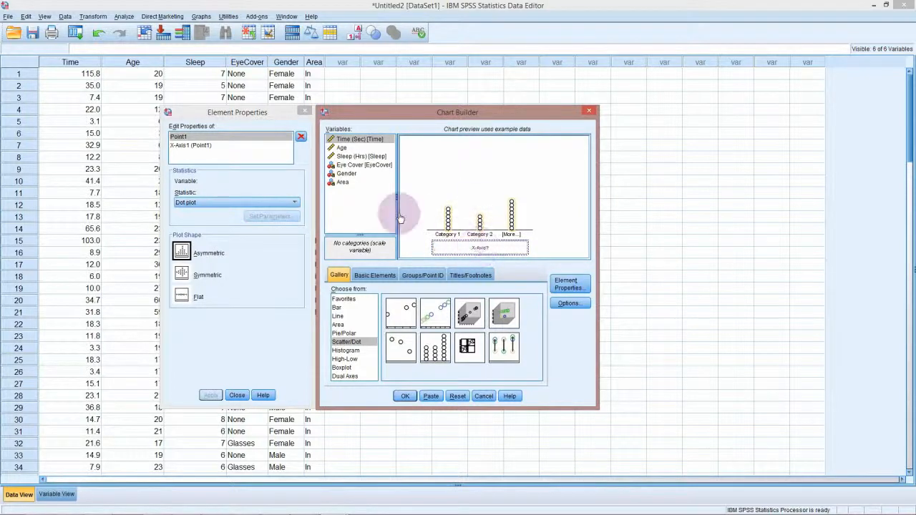
- Put Sleep (Hrs) on the dot plot's x-axis in place of Eye Cover and generate the chart
mouse_move(479, 242)
mouse_down()
mouse_move(342, 201)
mouse_move(345, 154)
mouse_move(368, 200)
mouse_move(340, 150)
mouse_move(474, 255)
mouse_move(361, 199)
mouse_move(420, 204)
mouse_move(478, 247)
mouse_up()
click(361, 156)
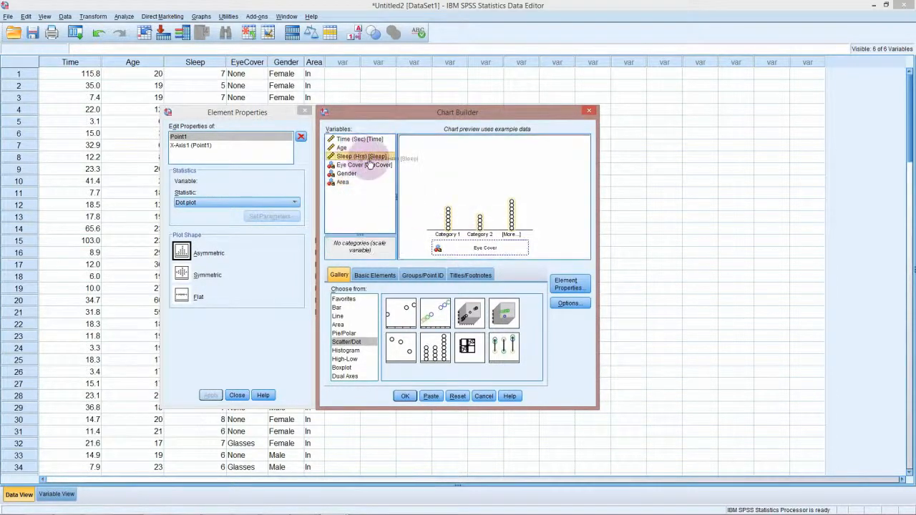
drag(361, 155, 449, 247)
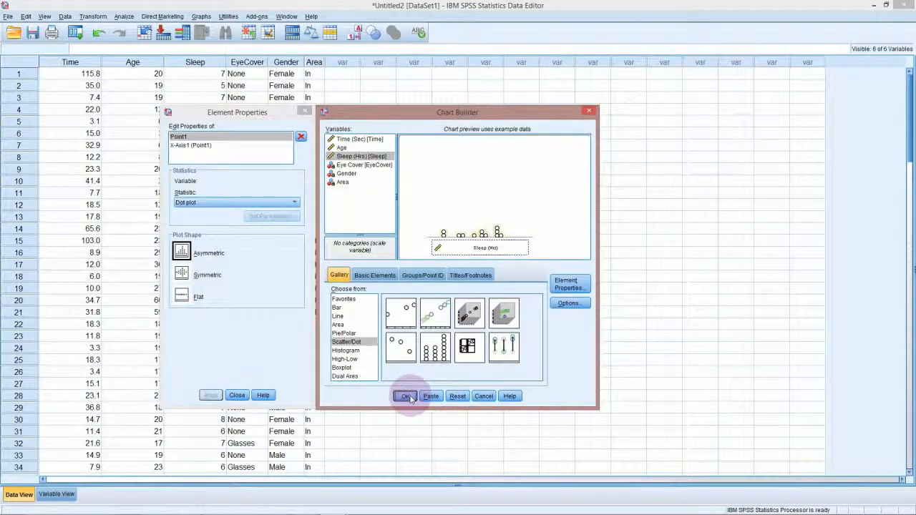
click(406, 396)
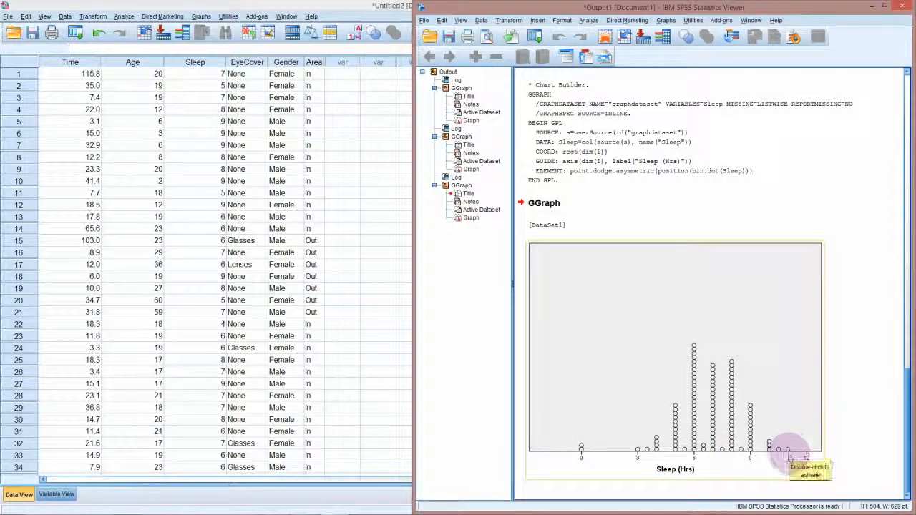
- Open the Sleep (Hrs) dot plot in the Chart Editor and bring up the marker properties of its dots
click(789, 452)
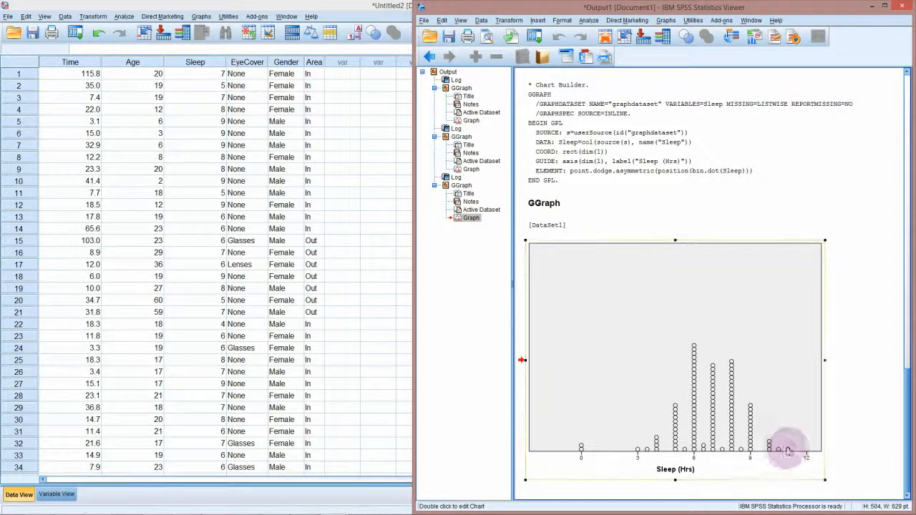
click(783, 454)
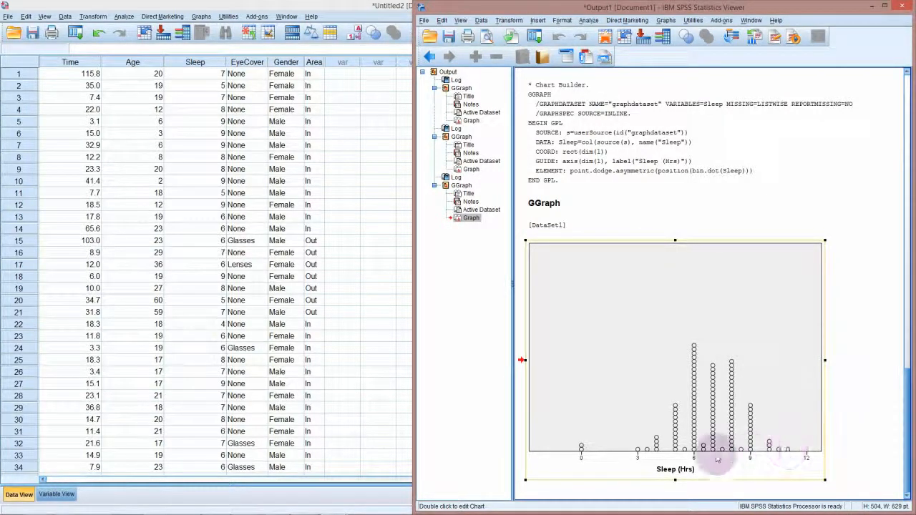
double_click(699, 356)
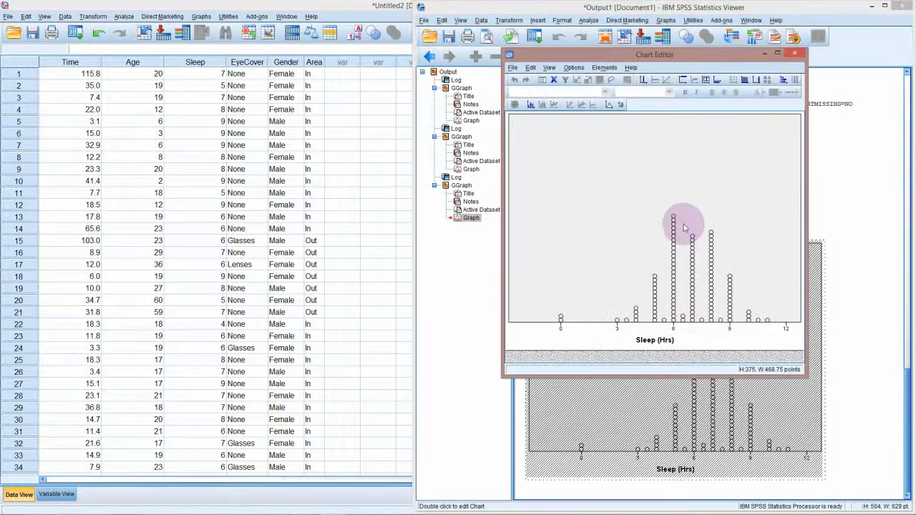
double_click(674, 218)
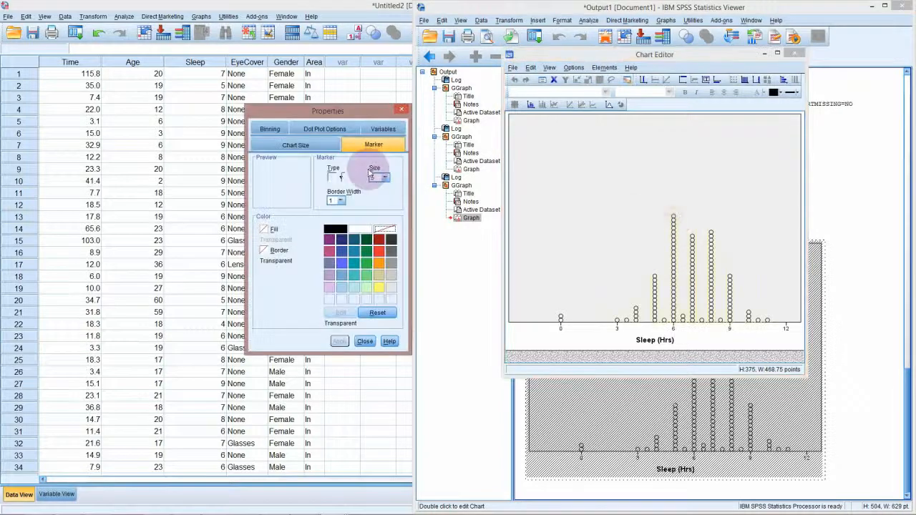
double_click(674, 217)
- Give the dots a blue border (36, 139, 172) and a red fill (239, 51, 56), apply the colours and close the Chart Editor
click(354, 253)
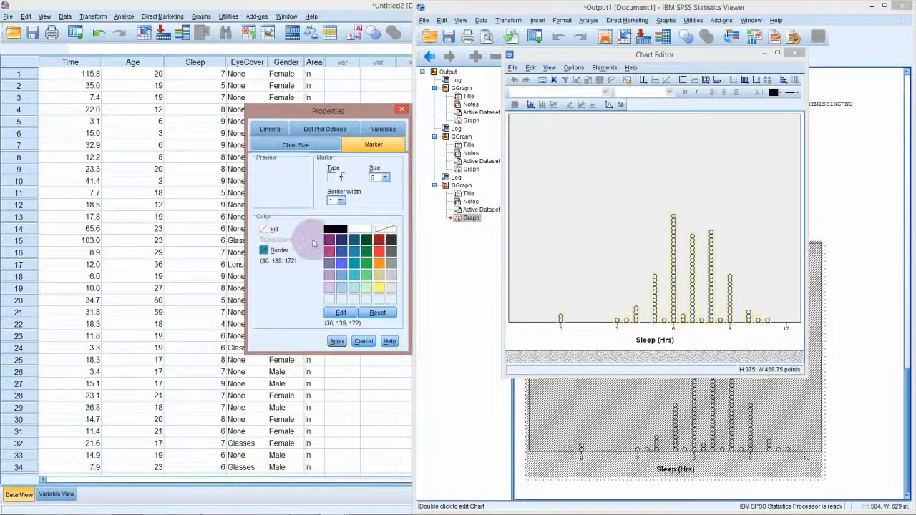
click(271, 230)
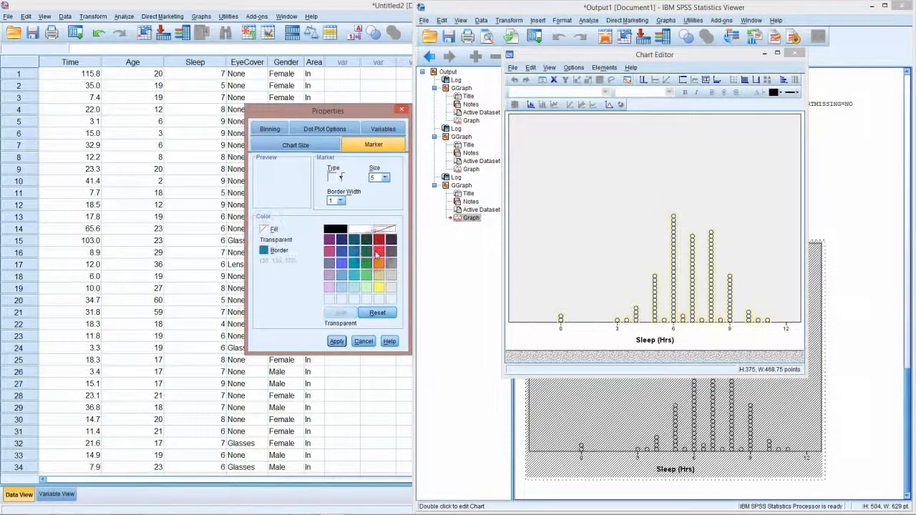
click(378, 252)
click(336, 342)
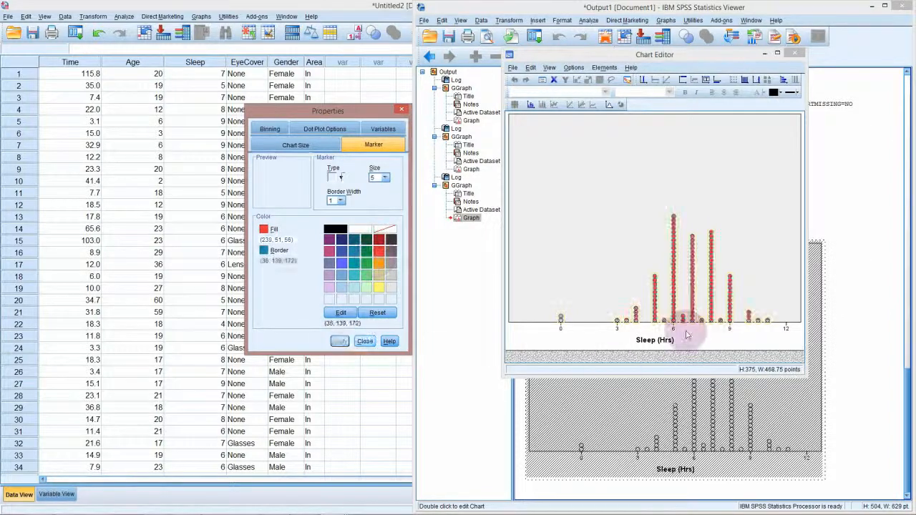
click(402, 111)
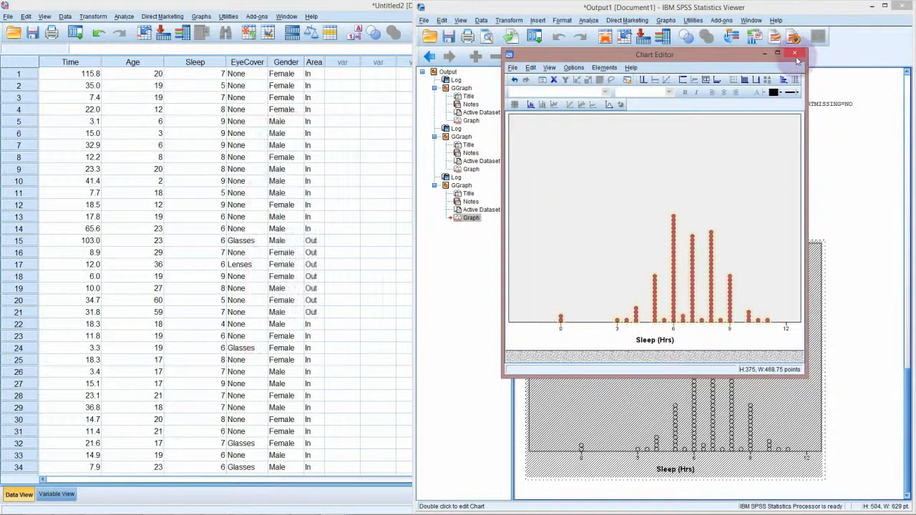
click(794, 53)
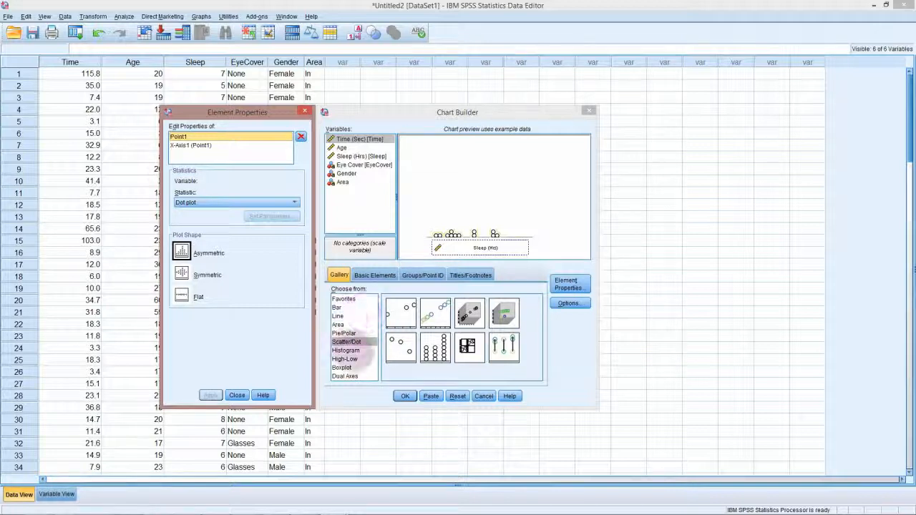
- Switch the Chart Builder preview to a simple histogram, put Time (Sec) on the x-axis in place of Sleep (Hrs), and generate the chart
click(354, 350)
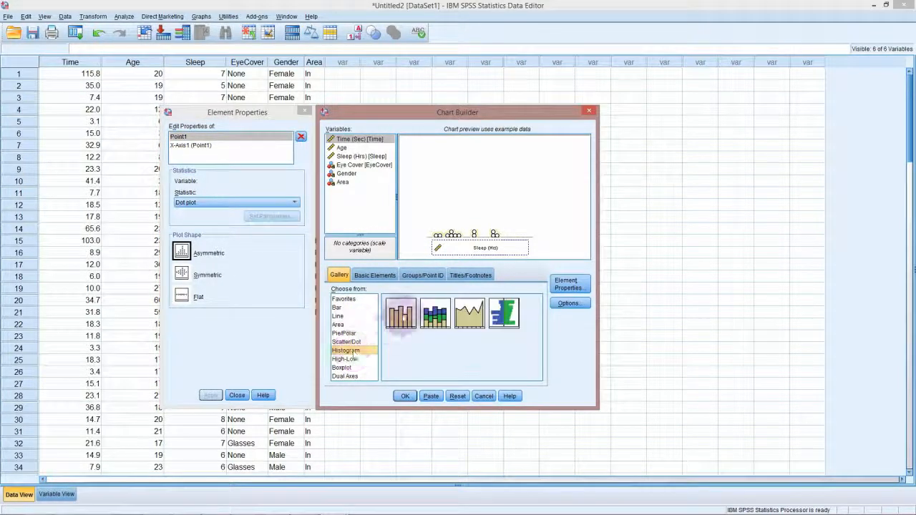
drag(403, 318, 481, 221)
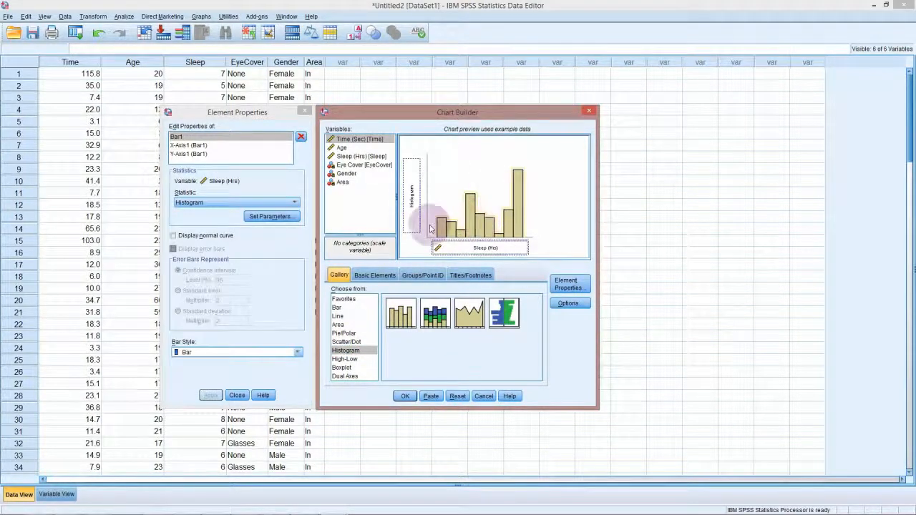
drag(344, 139, 472, 249)
drag(345, 140, 462, 248)
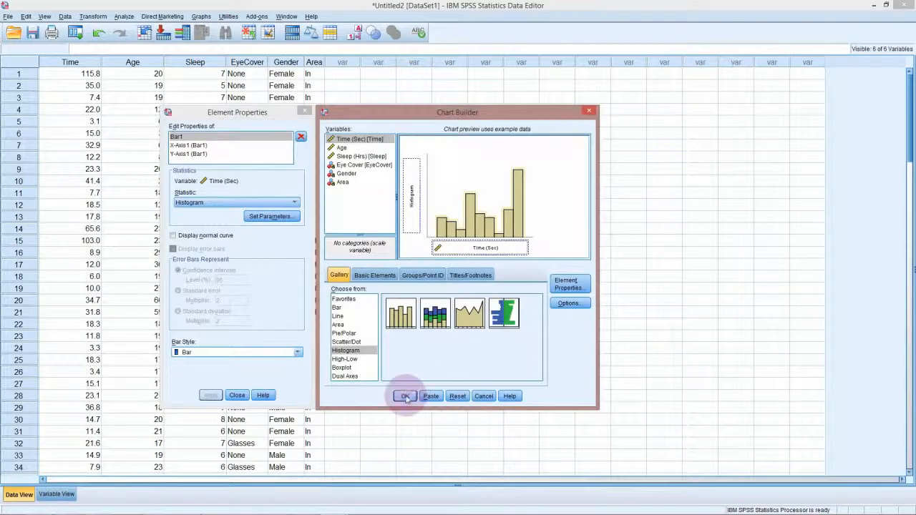
click(405, 396)
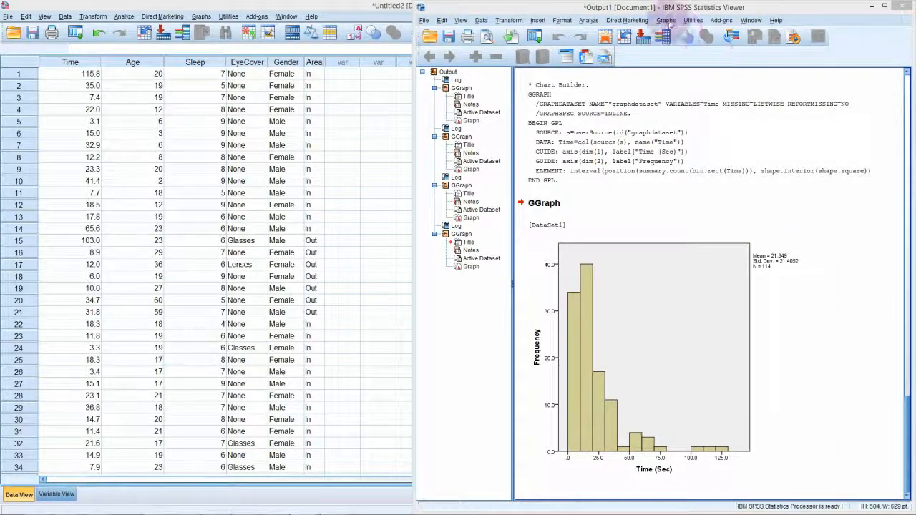
- Start another chart in the Chart Builder and replace the histogram in the preview with a simple boxplot
click(666, 21)
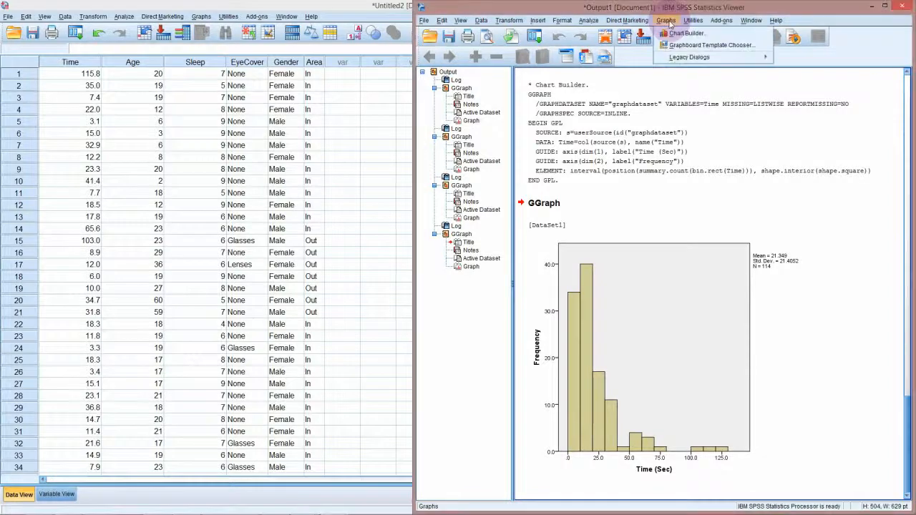
click(666, 21)
click(666, 20)
click(683, 34)
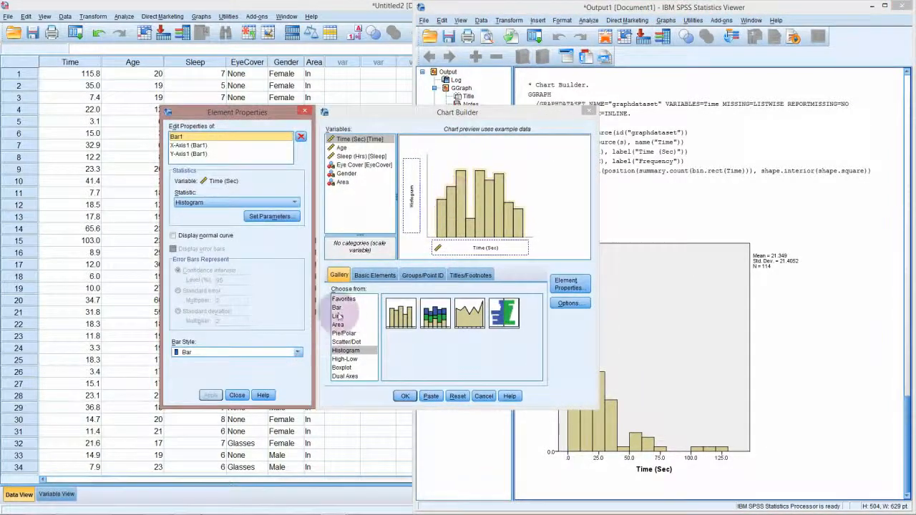
click(343, 368)
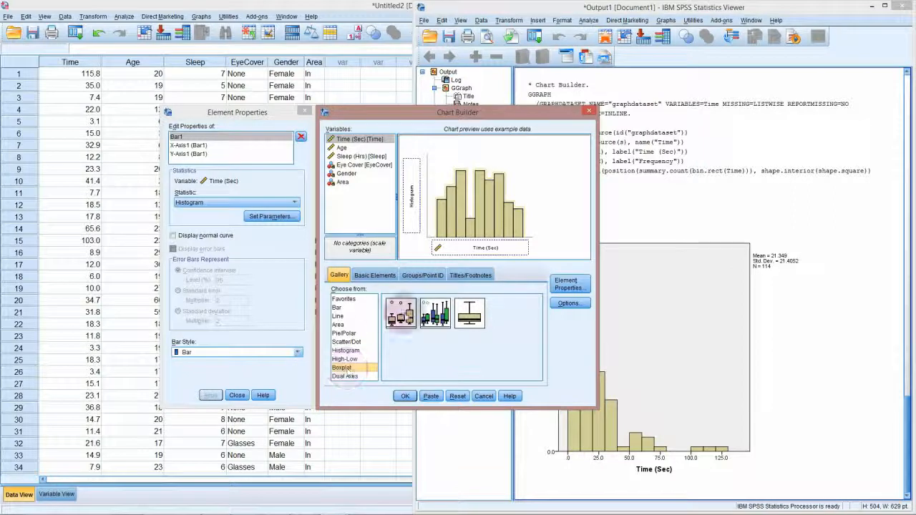
drag(396, 313, 453, 165)
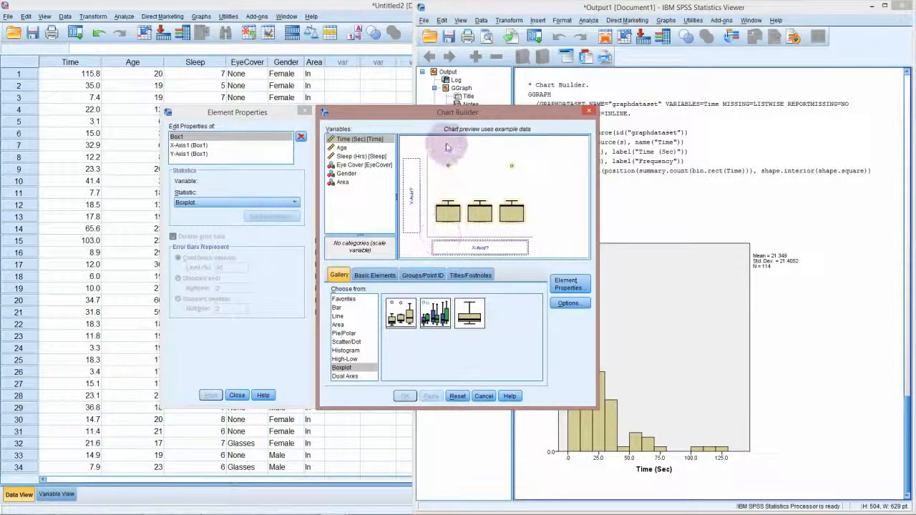
- Assign Time (Sec) to the boxplot's y-axis and Area to its x-axis, and generate the chart
drag(359, 139, 412, 197)
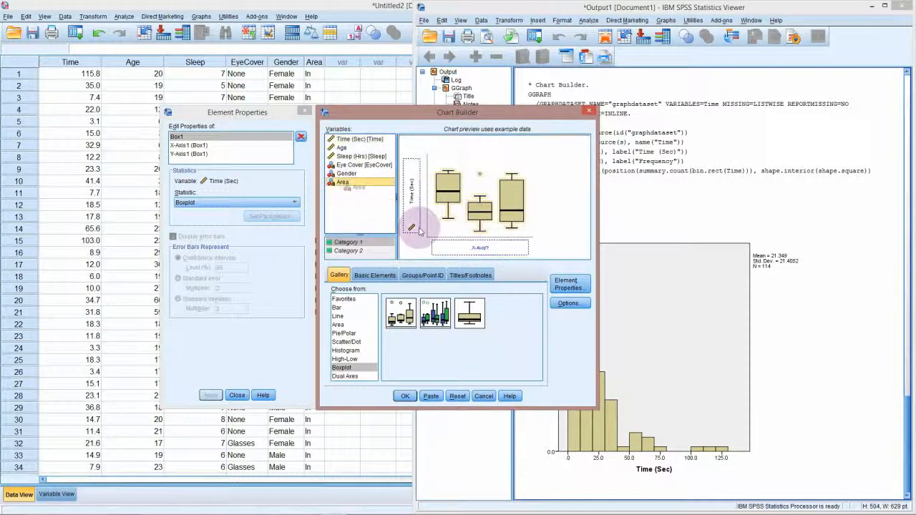
drag(342, 183, 464, 249)
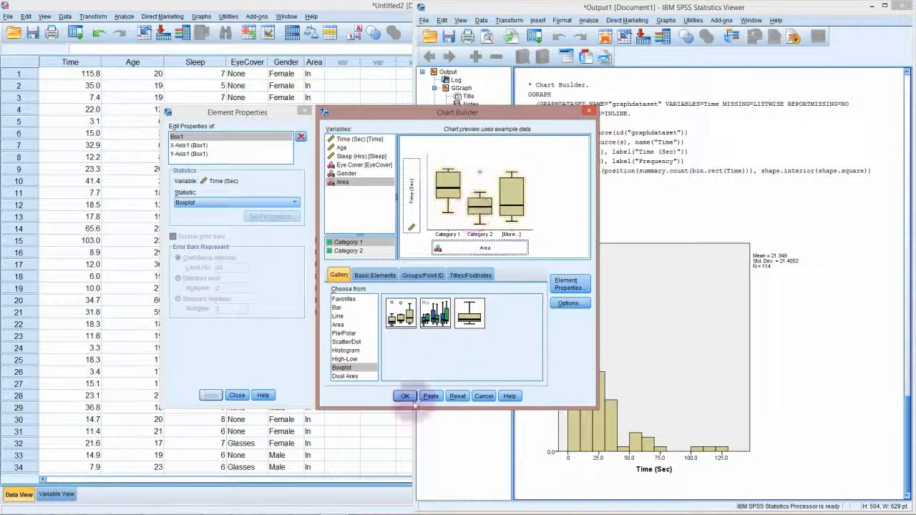
click(405, 395)
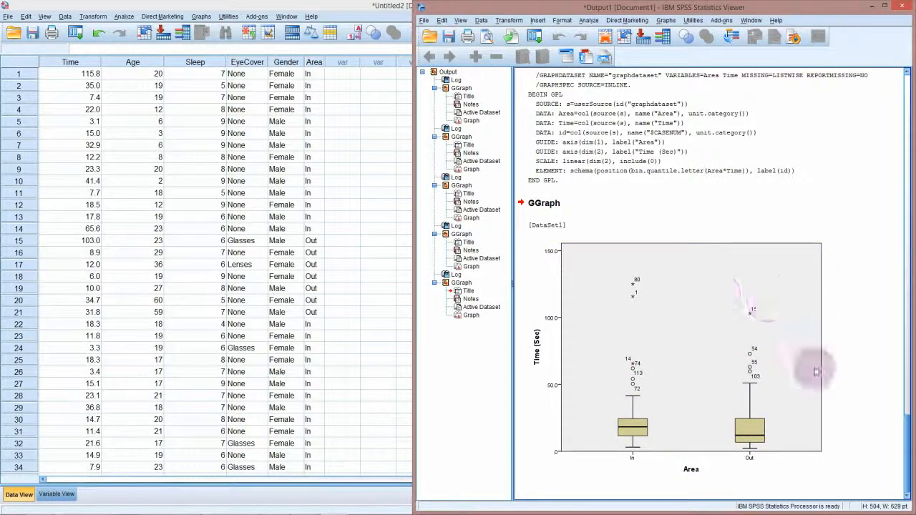
click(765, 313)
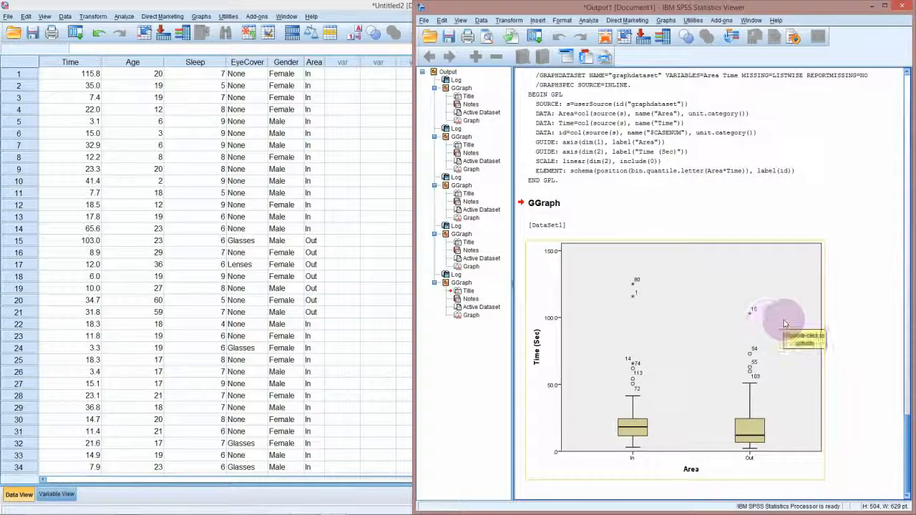
double_click(784, 325)
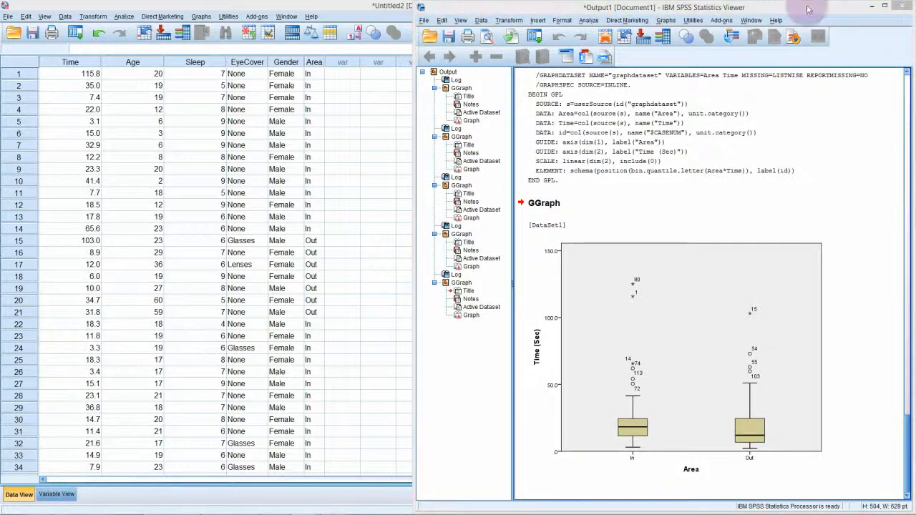
double_click(802, 352)
click(807, 8)
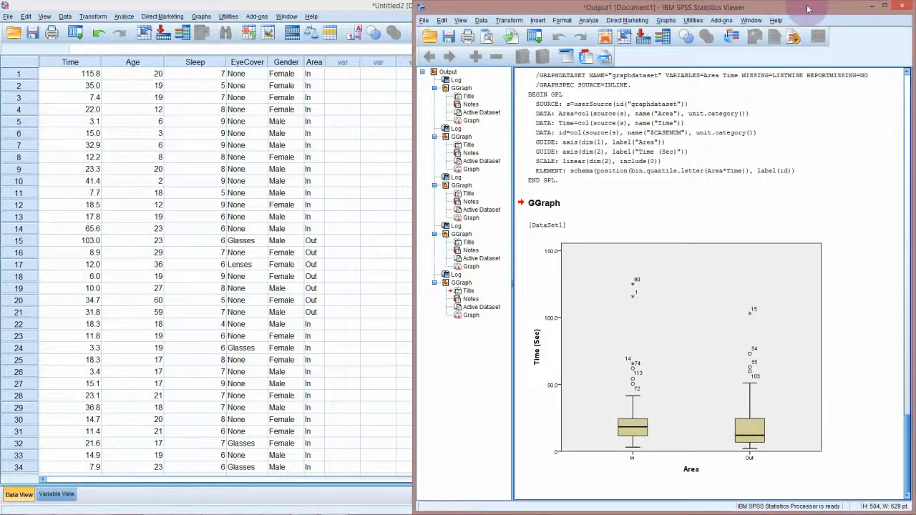
click(631, 449)
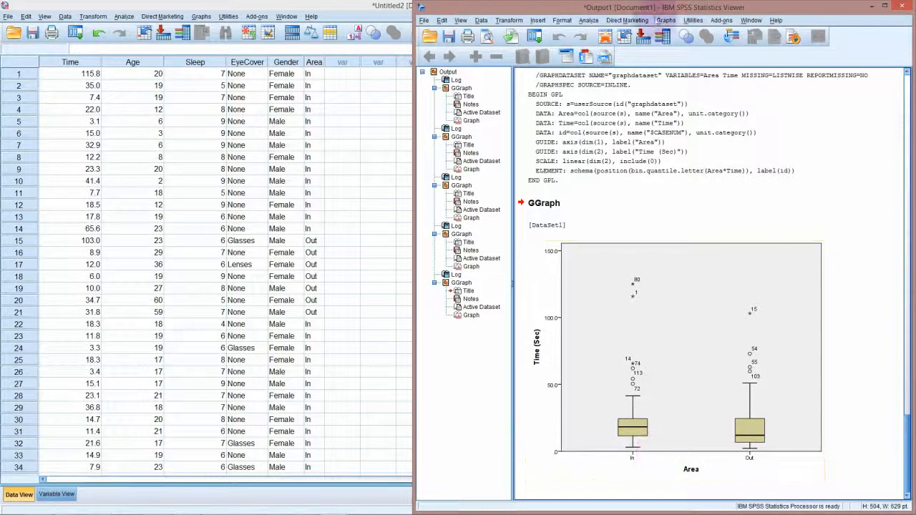
- Generate a clustered boxplot of Time (Sec) by Area in the Chart Builder, with Gender as the cluster colour variable
click(668, 21)
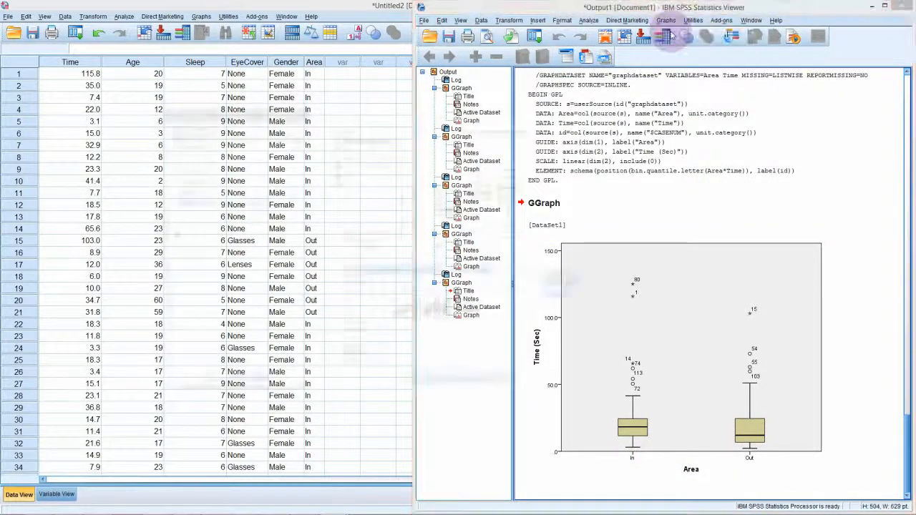
click(685, 33)
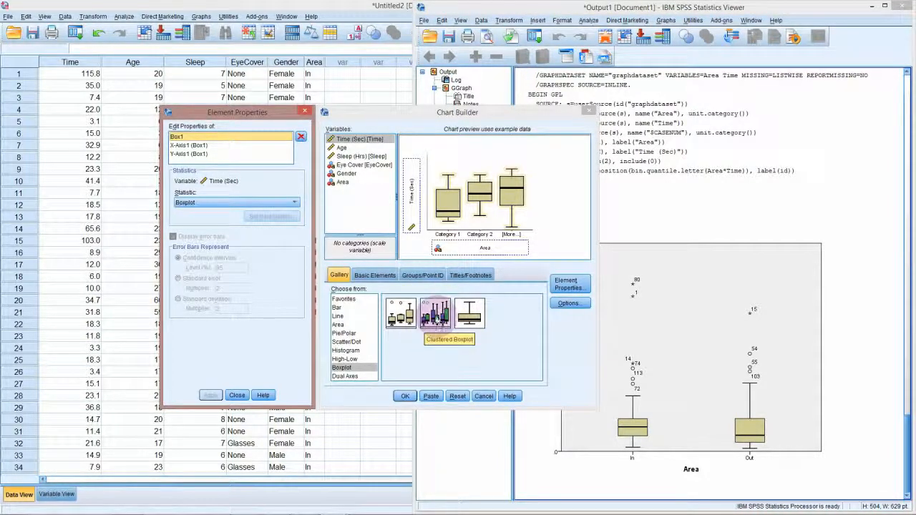
drag(434, 320, 474, 221)
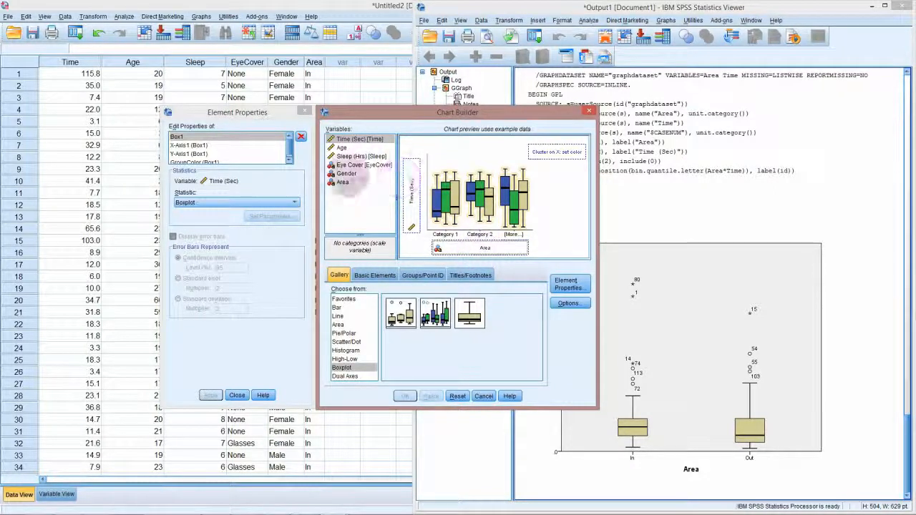
click(347, 175)
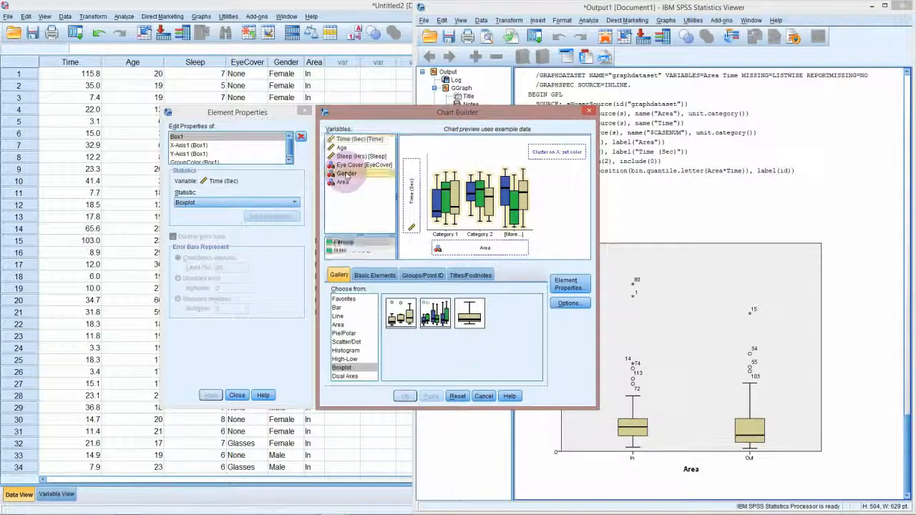
drag(347, 174, 392, 213)
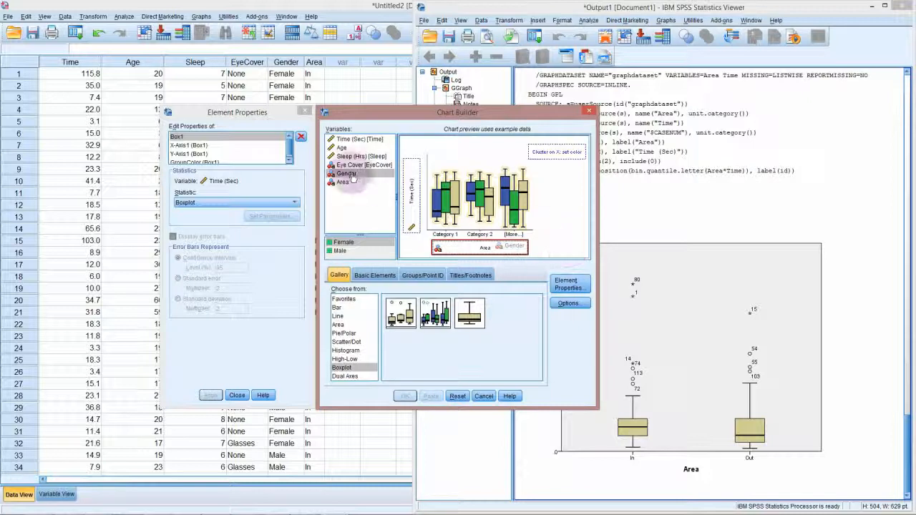
drag(350, 179, 548, 151)
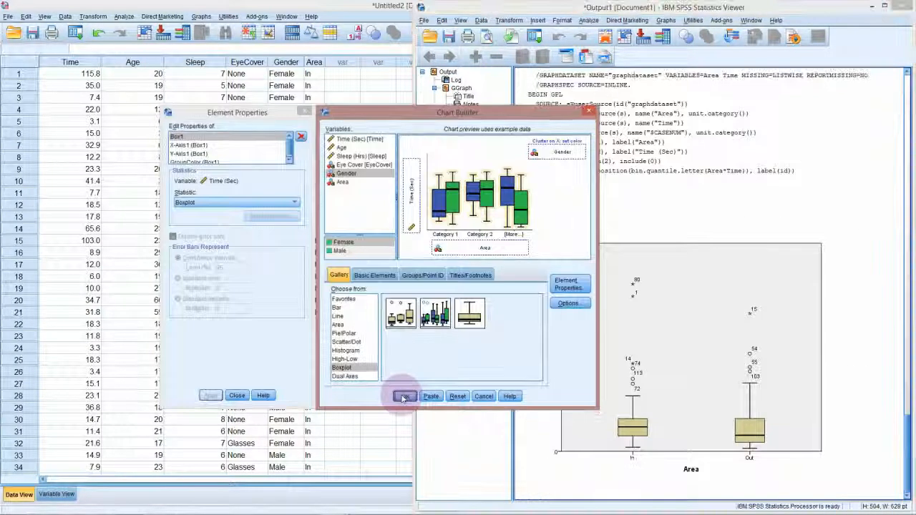
click(405, 396)
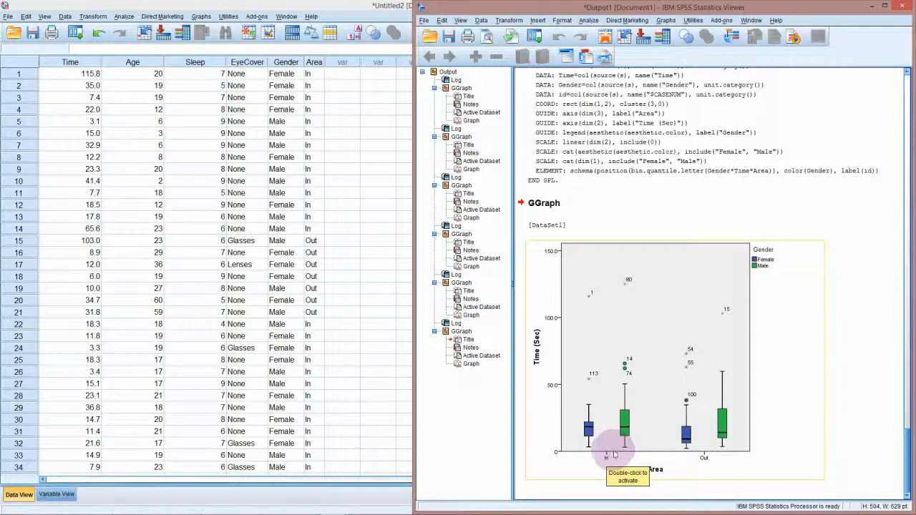
- Generate another clustered boxplot of Time (Sec) with the grouping swapped: Gender on the x-axis and Area as the cluster colour variable
click(666, 21)
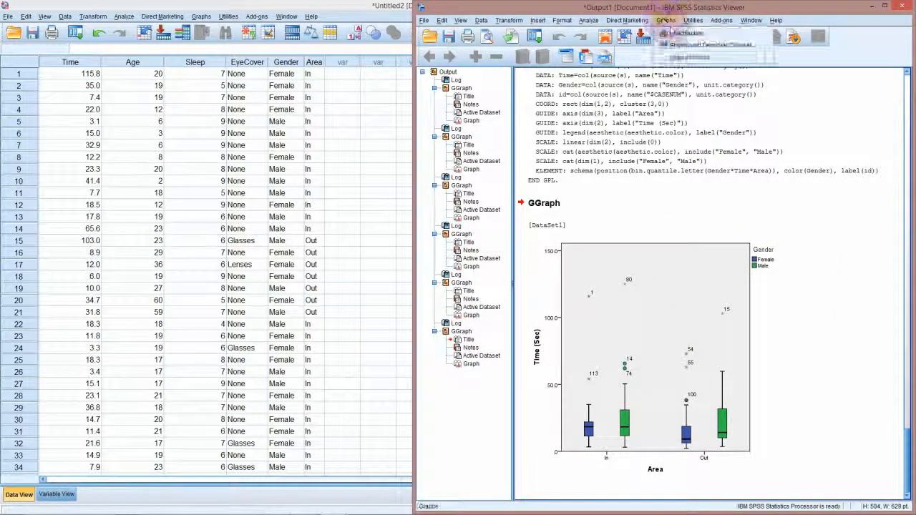
click(685, 33)
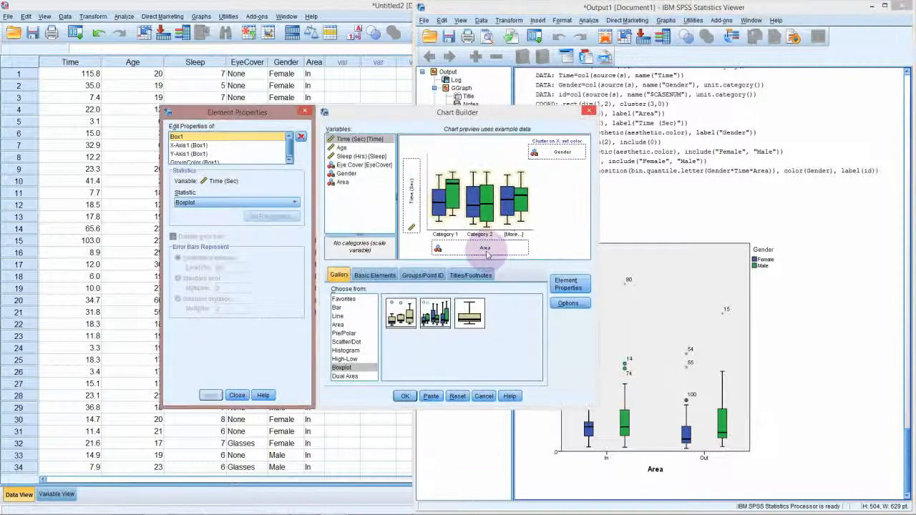
drag(485, 249, 370, 209)
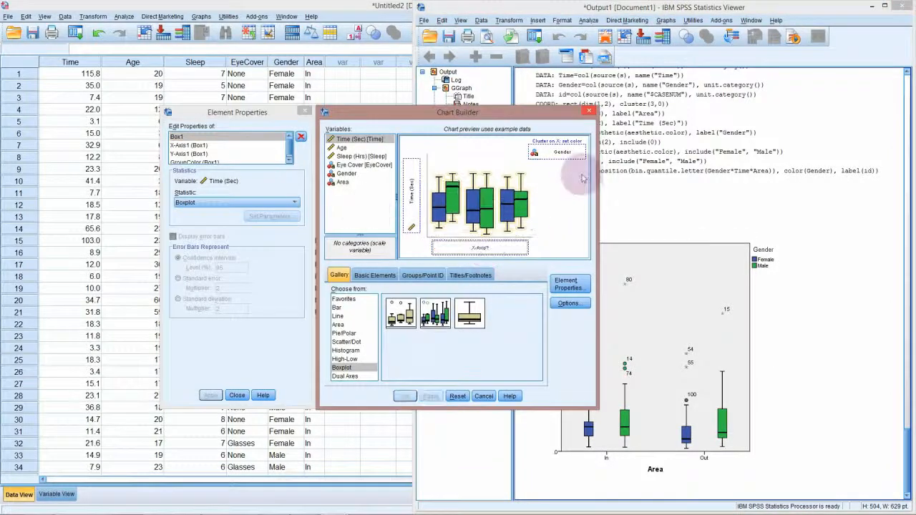
drag(562, 163, 438, 248)
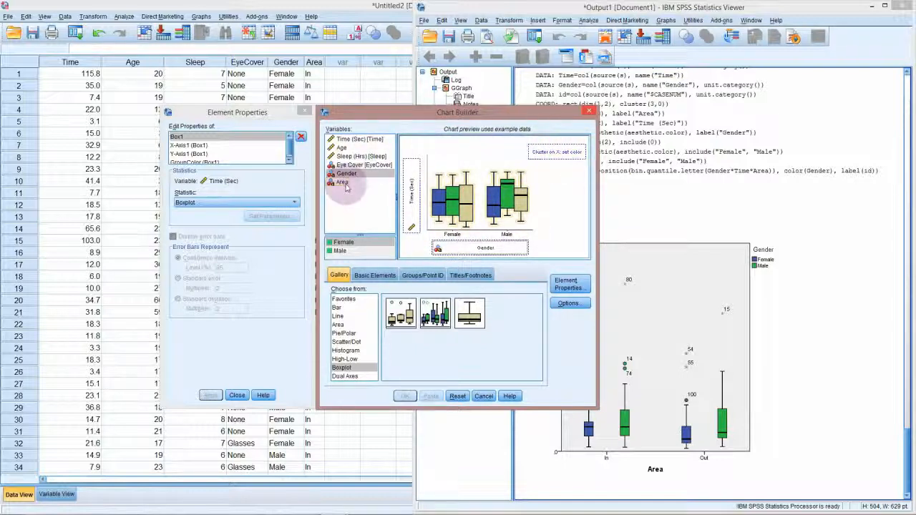
drag(343, 181, 558, 153)
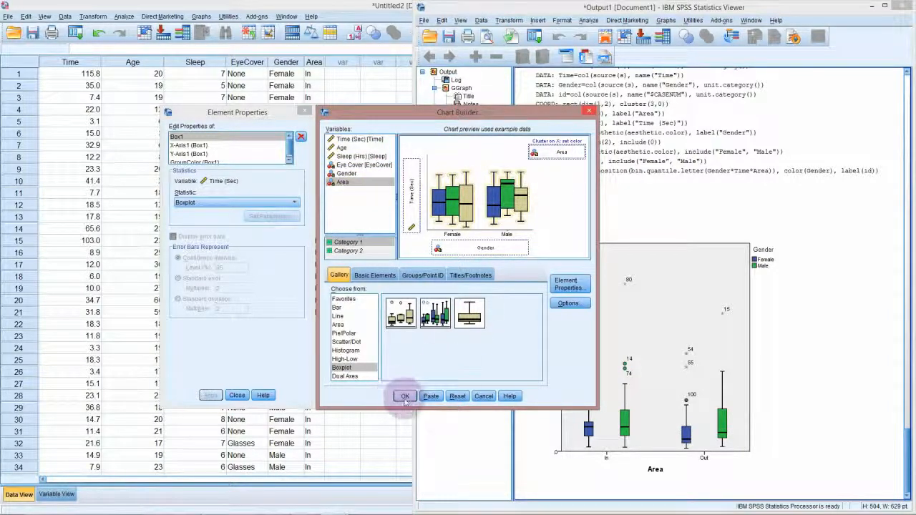
click(405, 396)
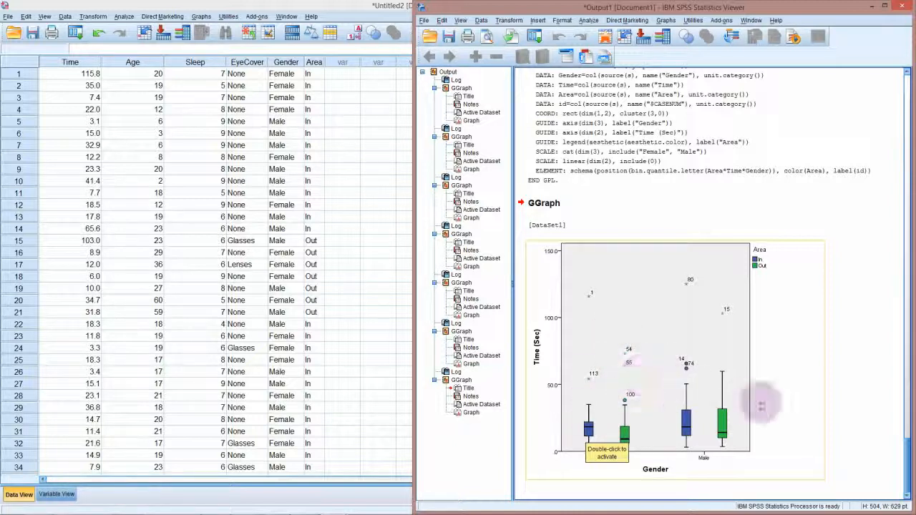
click(818, 403)
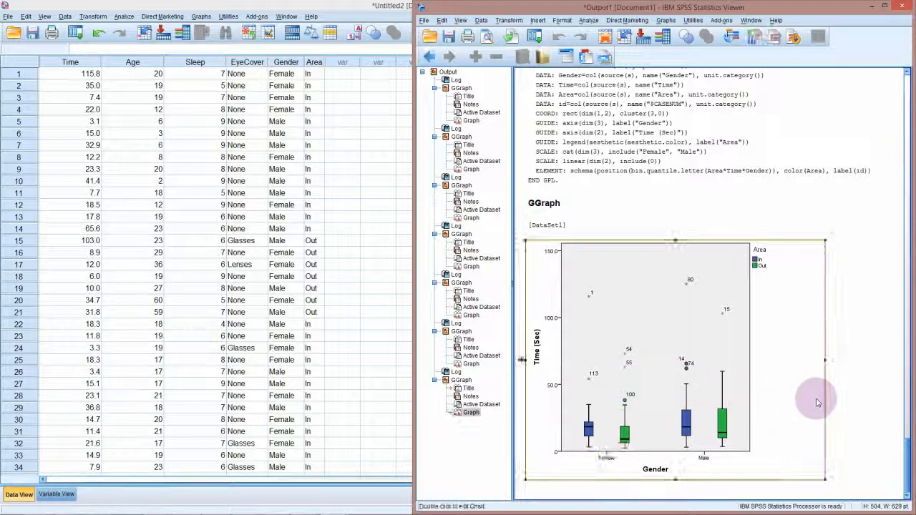